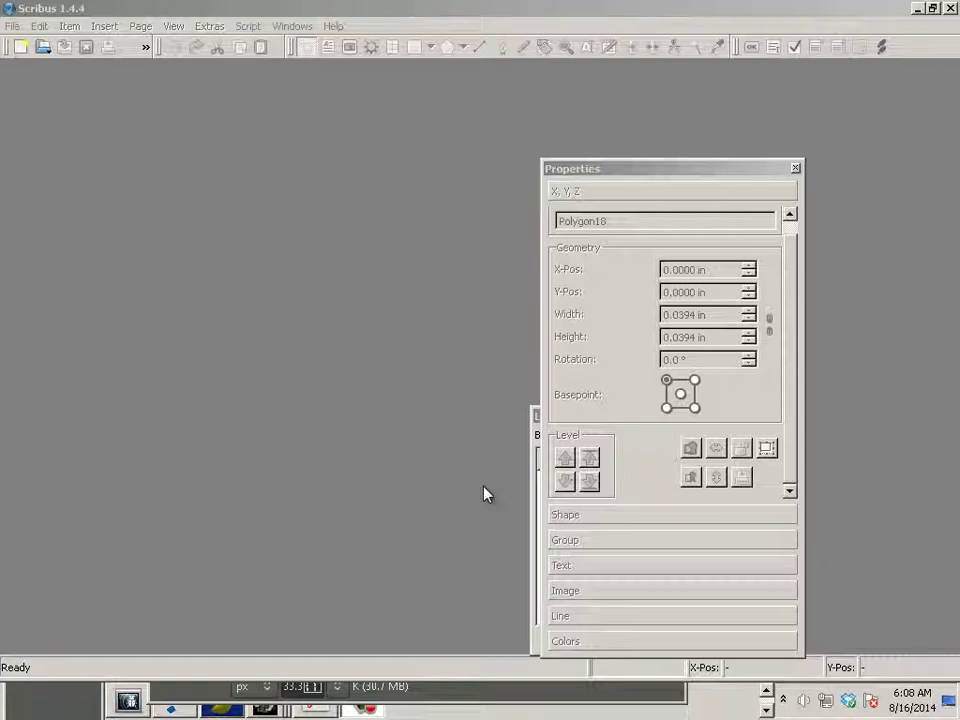
Step: Open the File menu to begin creating a new document
{"action": "left_click", "coordinate": [12, 27]}
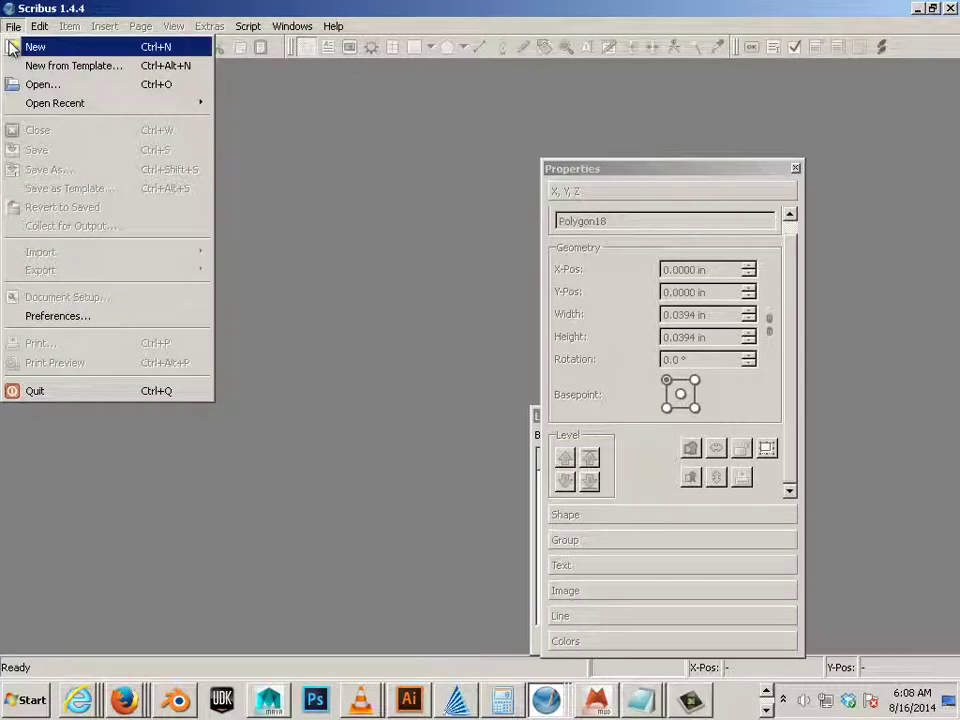
Step: In New Document, switch units to inches and set linked 0.25-inch margins
{"action": "left_click", "coordinate": [15, 48]}
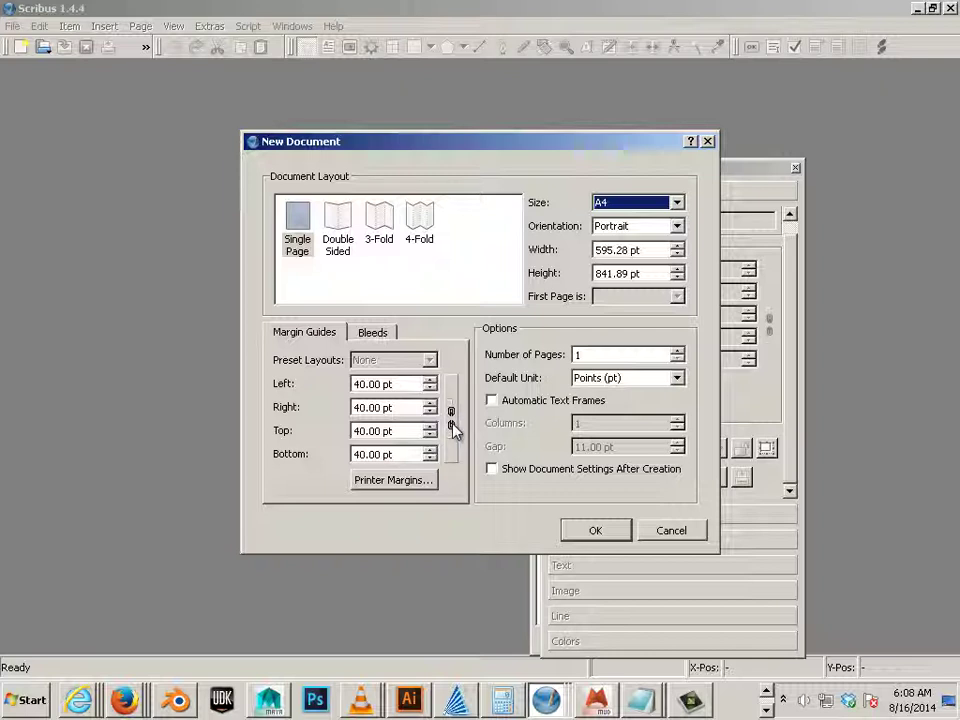
{"action": "left_click", "coordinate": [625, 388]}
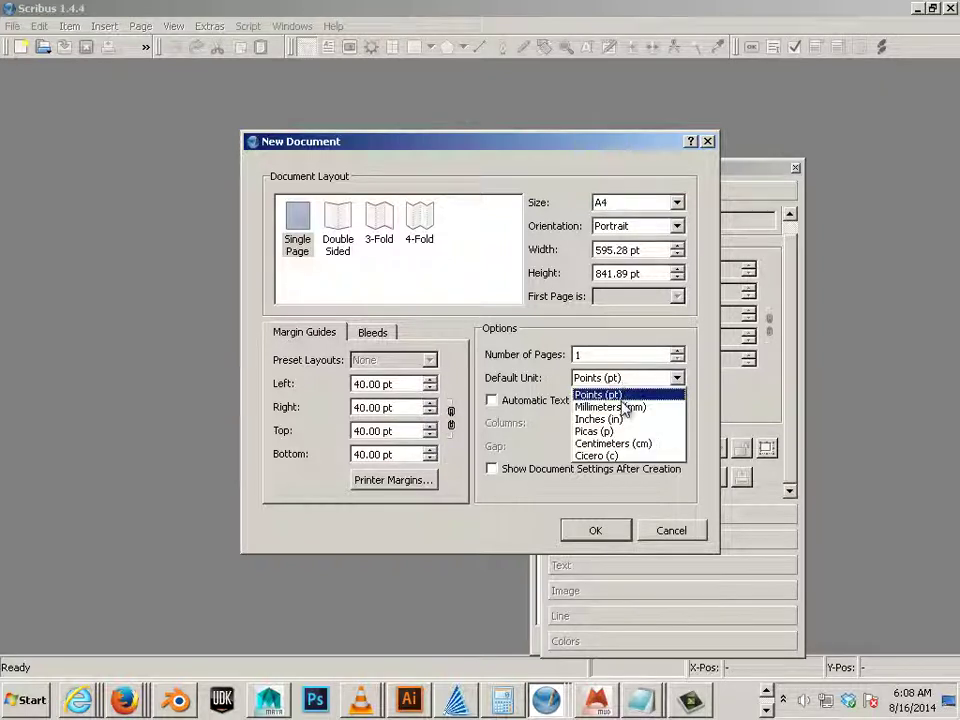
{"action": "left_click", "coordinate": [615, 420]}
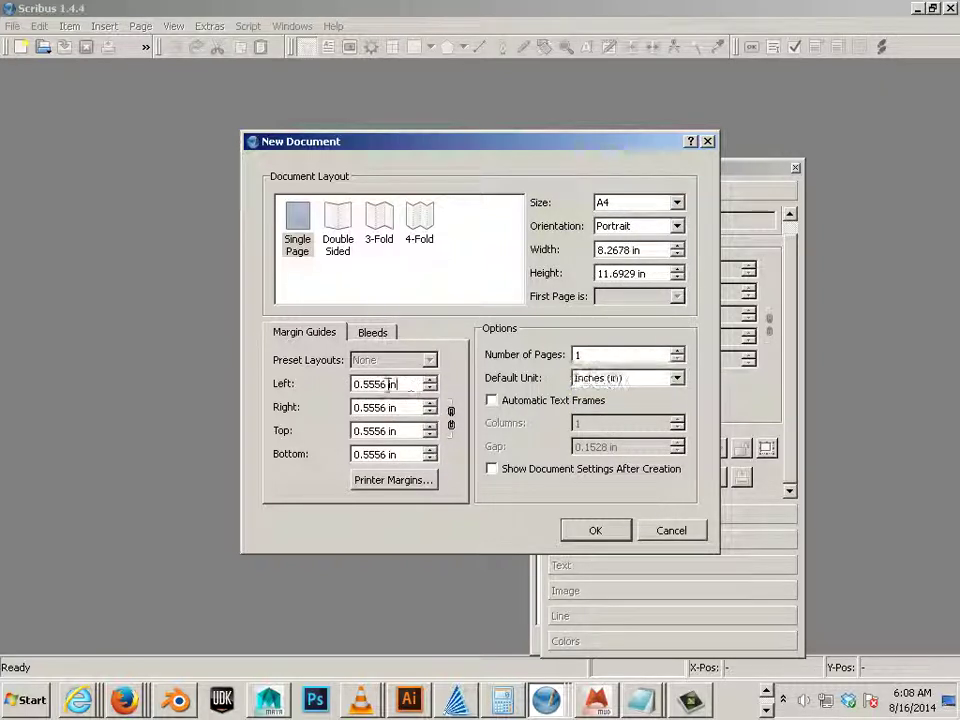
{"action": "left_click_drag", "start_coordinate": [414, 384], "coordinate": [354, 384]}
{"action": "type", "text": ".25"}
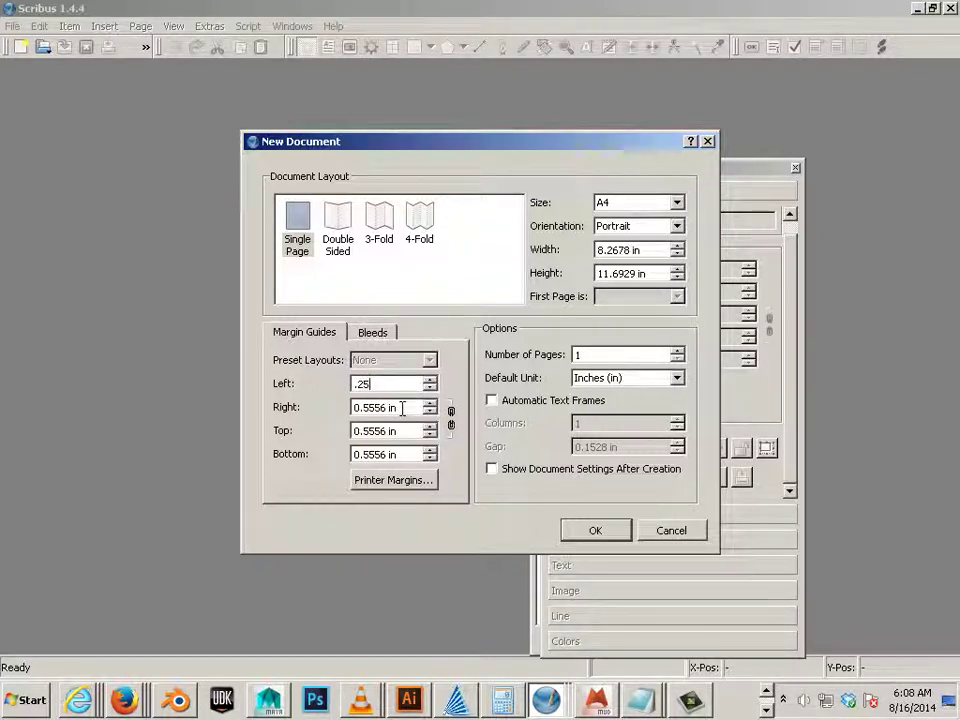
{"action": "key", "text": "Tab"}
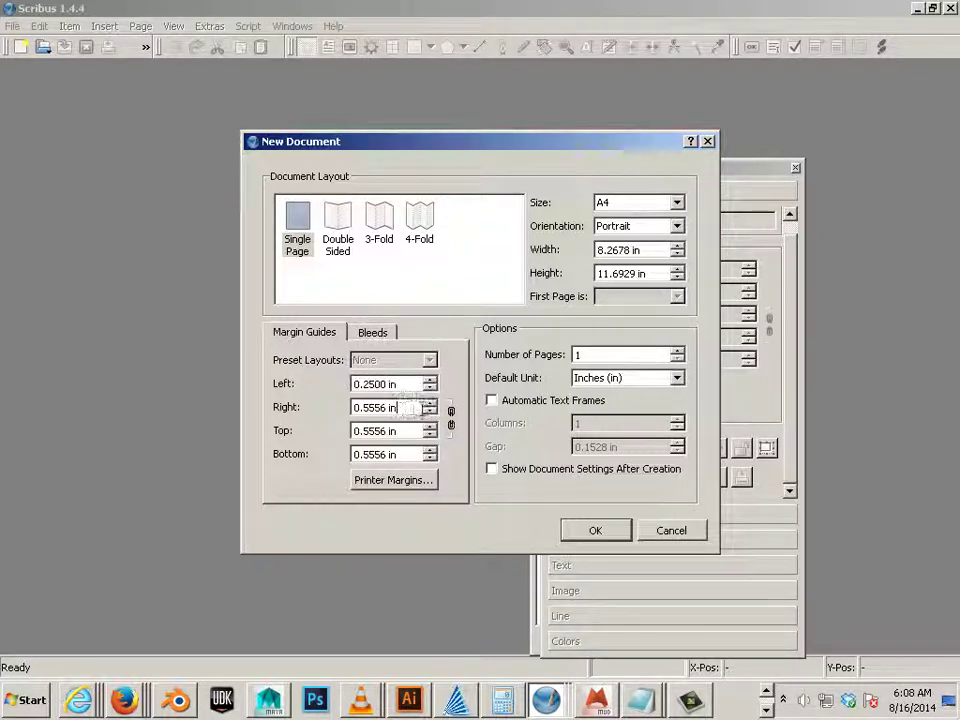
{"action": "left_click", "coordinate": [452, 420]}
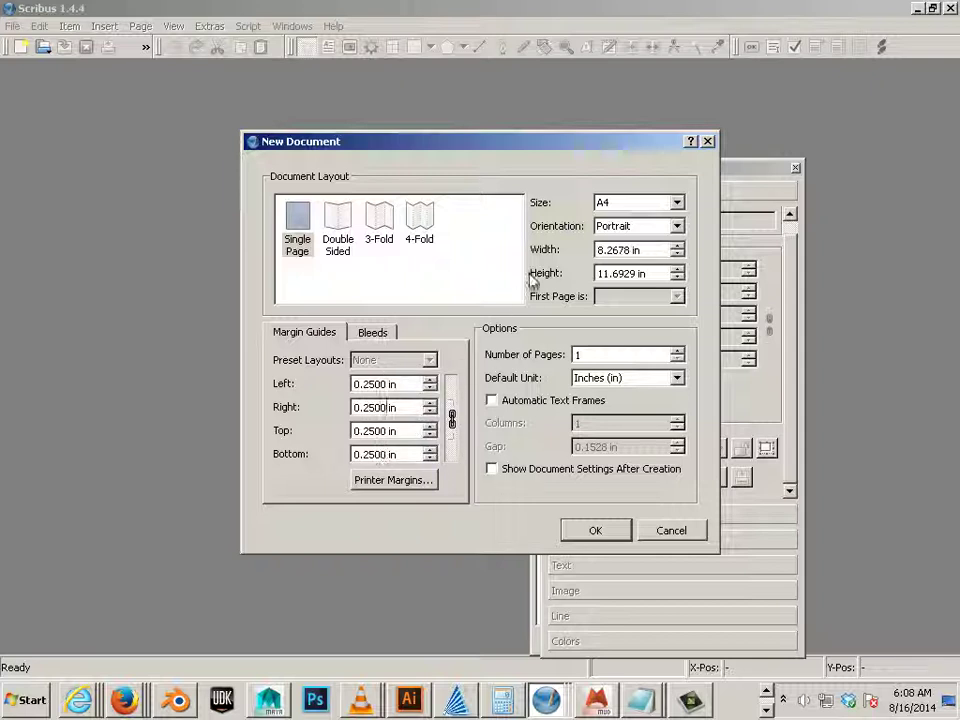
Step: Set the page to 8.5 × 11 inches, switch units to millimetres, and create the document
{"action": "left_click_drag", "start_coordinate": [653, 273], "coordinate": [588, 273]}
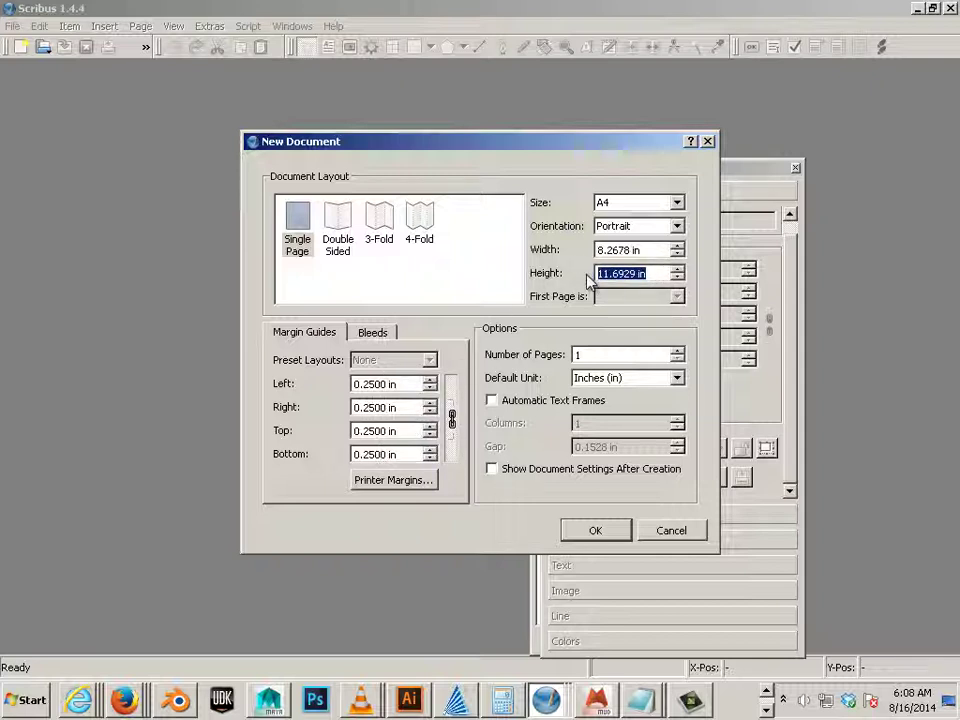
{"action": "type", "text": "11"}
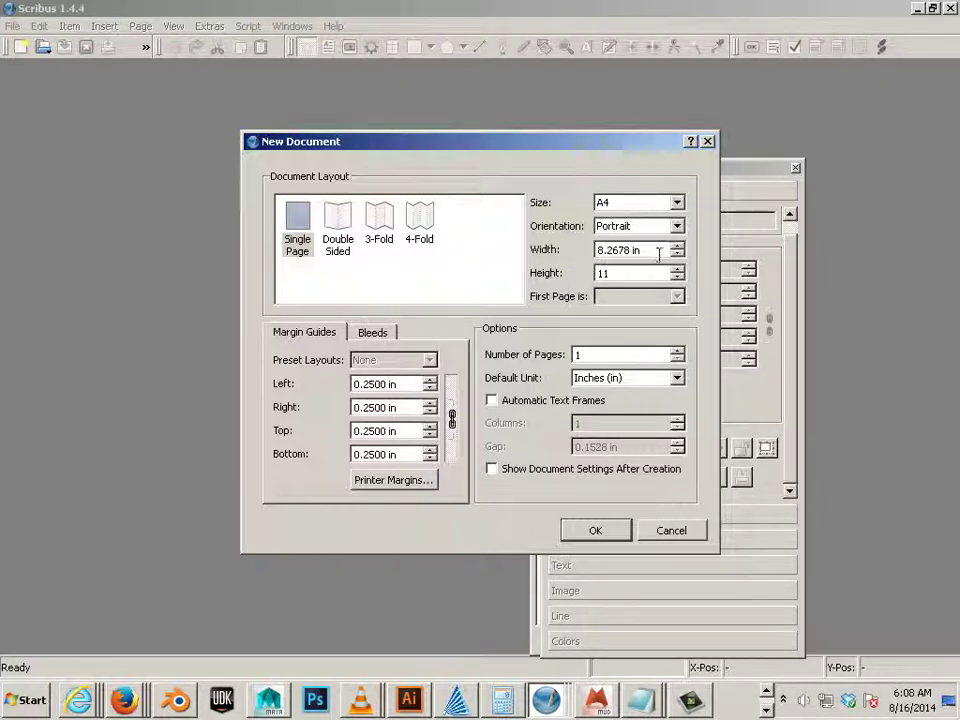
{"action": "left_click_drag", "start_coordinate": [656, 250], "coordinate": [565, 249]}
{"action": "type", "text": "8"}
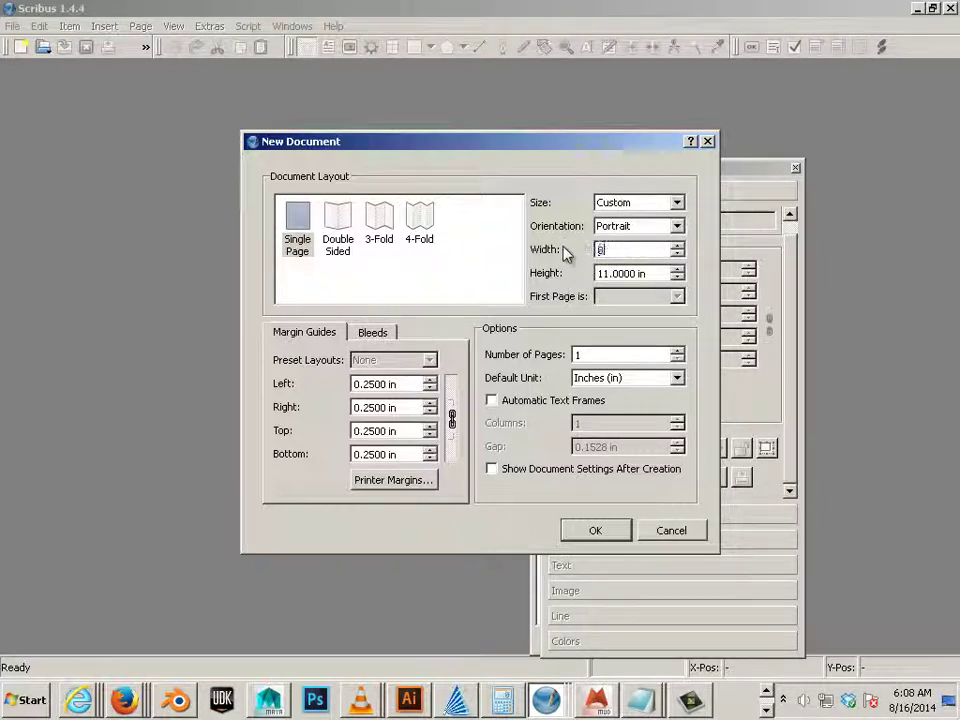
{"action": "type", "text": ".5"}
{"action": "left_click", "coordinate": [624, 273]}
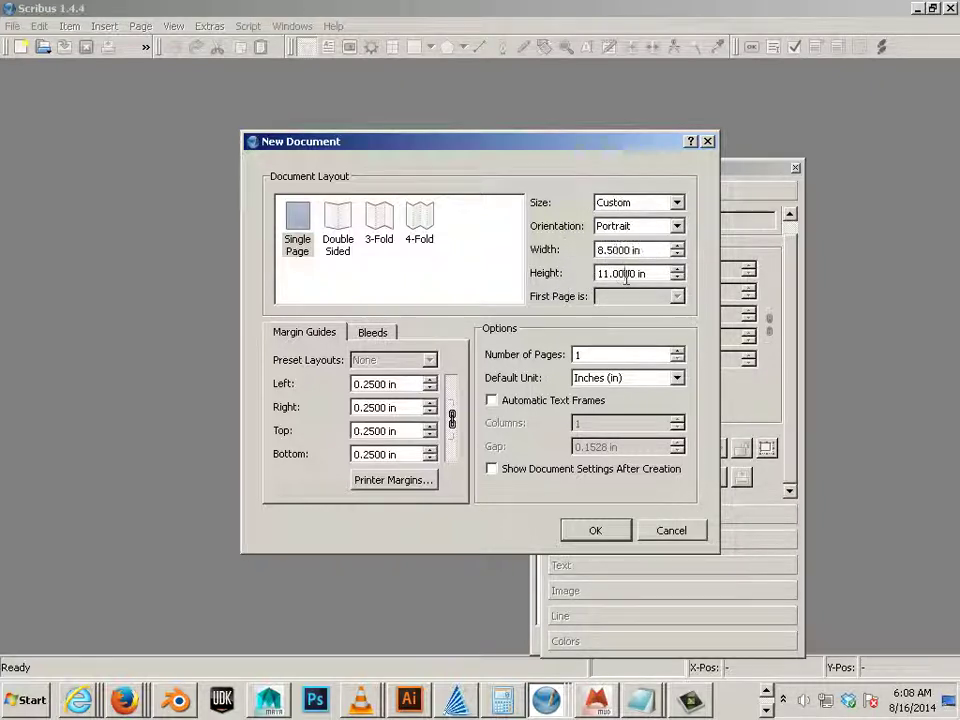
{"action": "left_click", "coordinate": [679, 386]}
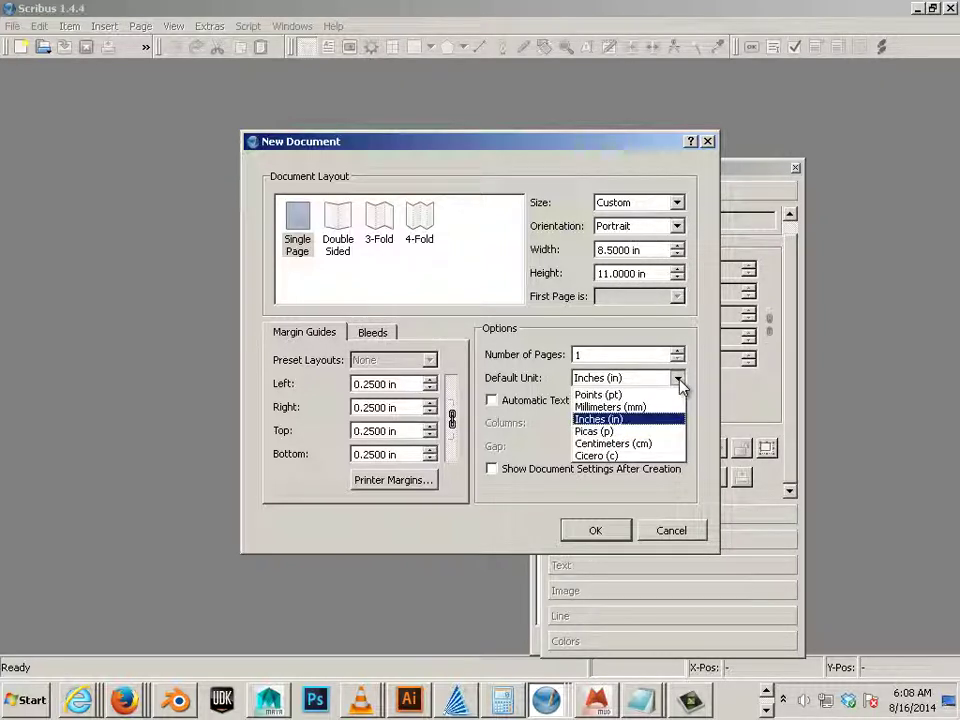
{"action": "left_click", "coordinate": [662, 408]}
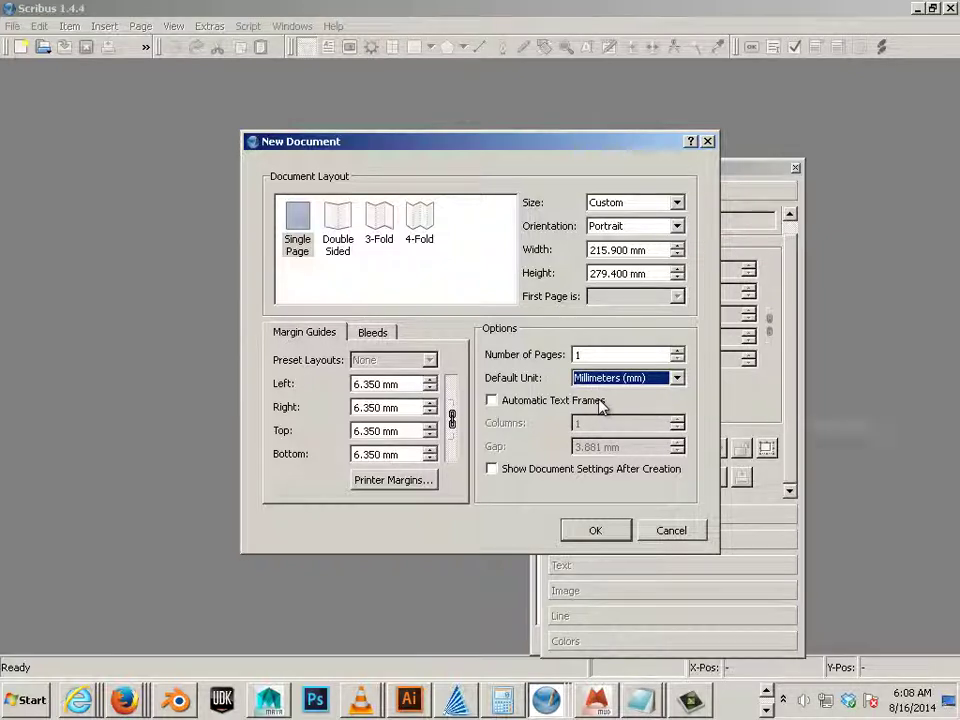
{"action": "left_click", "coordinate": [593, 534]}
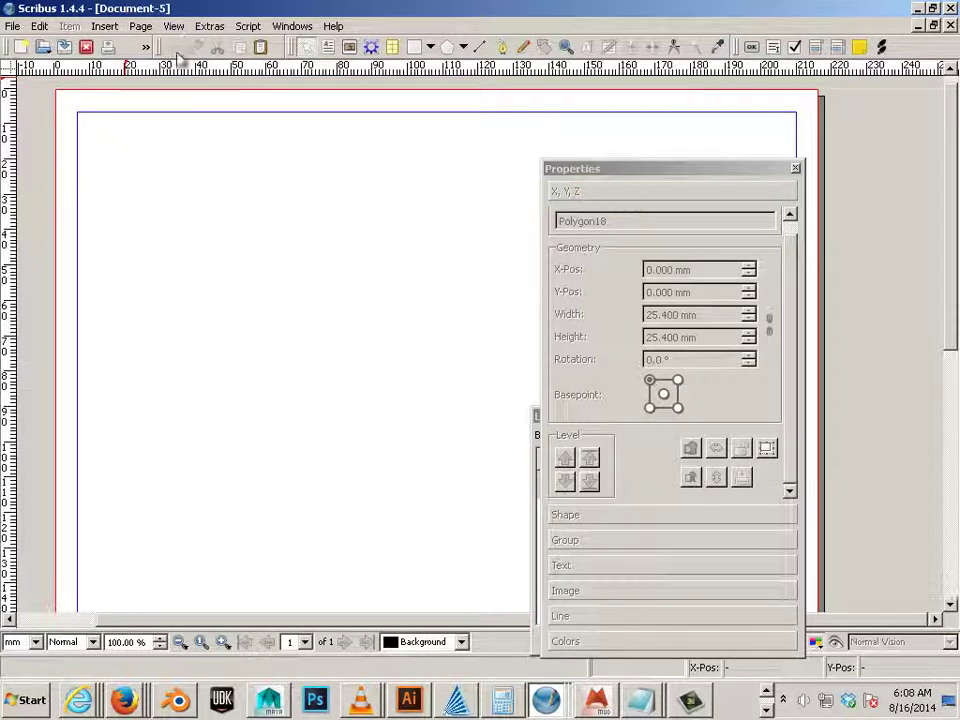
Step: Draw a tall rectangle, about 50 by 90 mm, near the page's top-left corner
{"action": "left_click", "coordinate": [431, 47]}
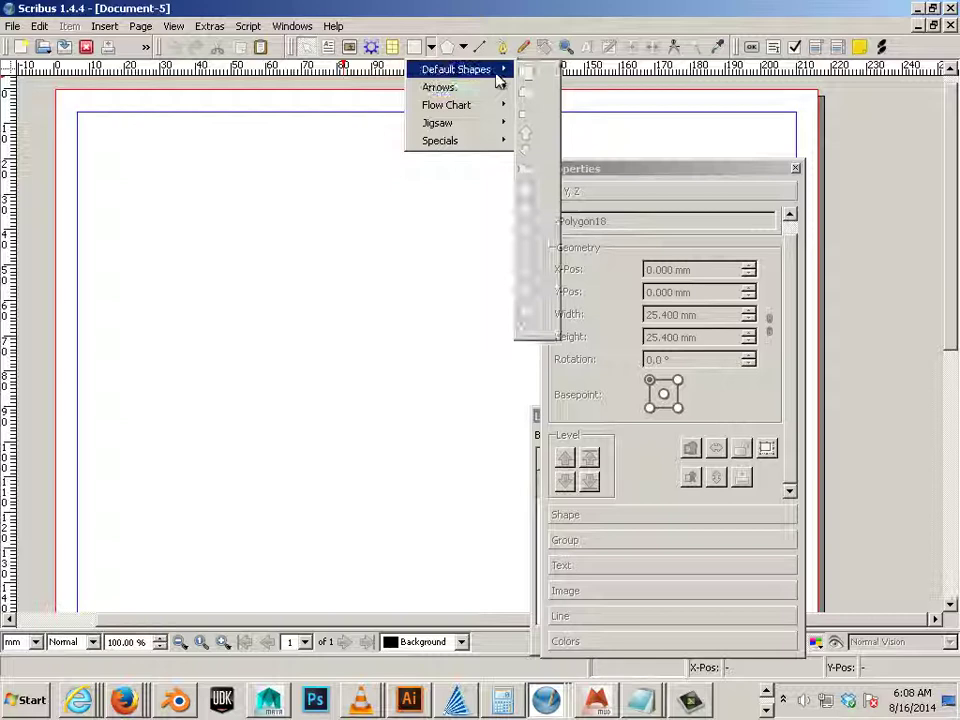
{"action": "left_click", "coordinate": [532, 76]}
{"action": "mouse_move", "coordinate": [104, 152]}
{"action": "left_mouse_down"}
{"action": "mouse_move", "coordinate": [255, 488]}
{"action": "mouse_move", "coordinate": [282, 468]}
{"action": "left_mouse_up"}
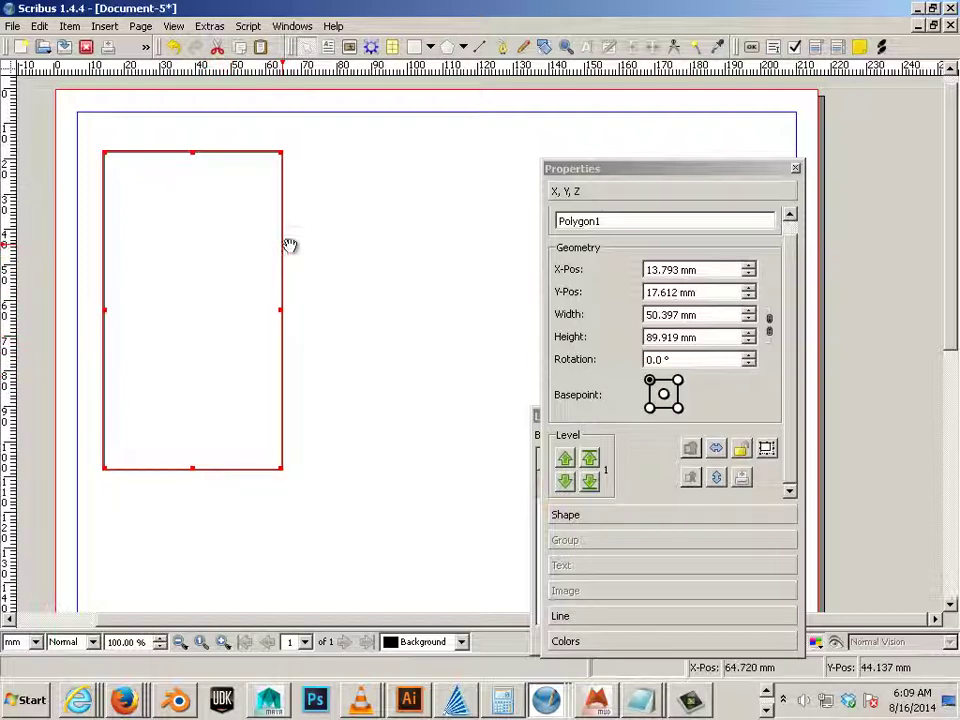
Step: Set the rectangle's Round Corners value to 8 mm in the Shape properties
{"action": "left_click_drag", "start_coordinate": [705, 168], "coordinate": [523, 147]}
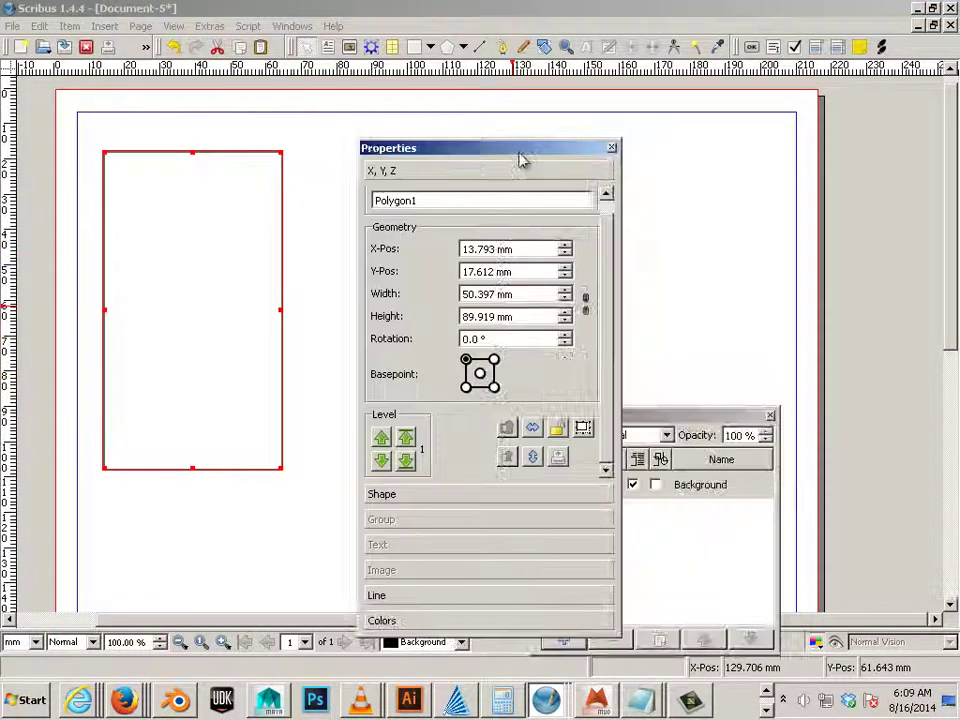
{"action": "left_click", "coordinate": [437, 494]}
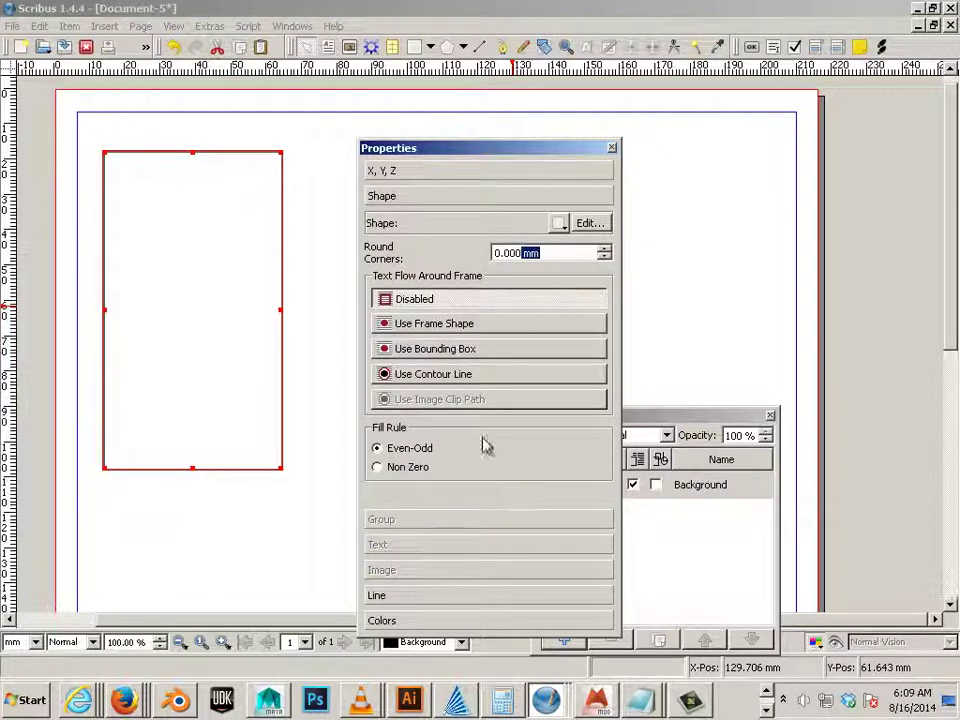
{"action": "type", "text": "3"}
{"action": "key", "text": "Return"}
{"action": "double_click", "coordinate": [547, 253]}
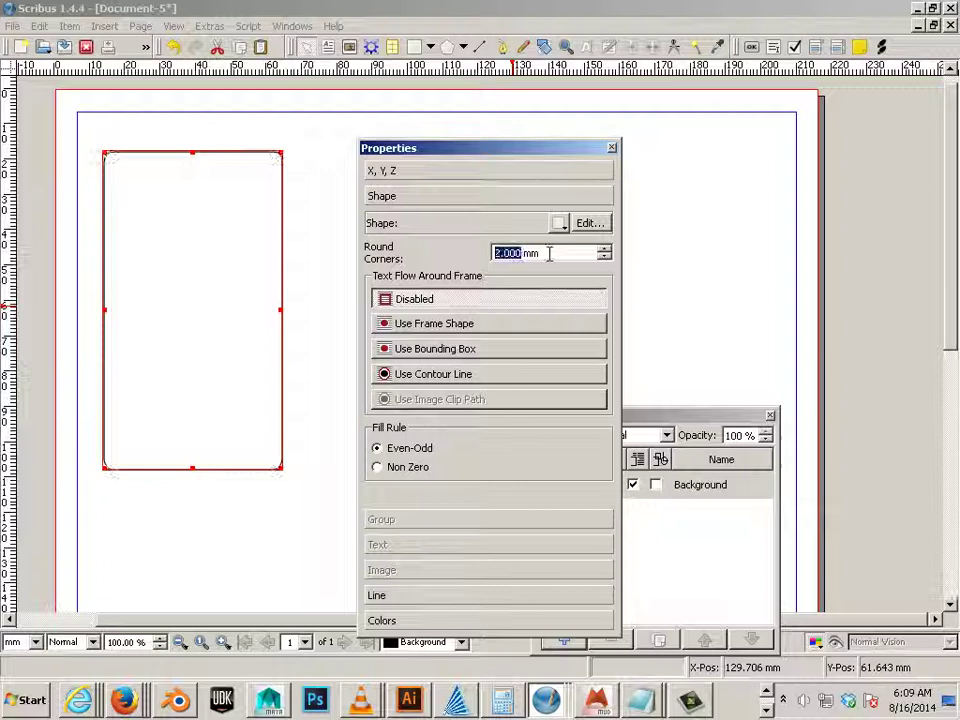
{"action": "scroll", "coordinate": [547, 254], "scroll_direction": "up", "scroll_amount": 3}
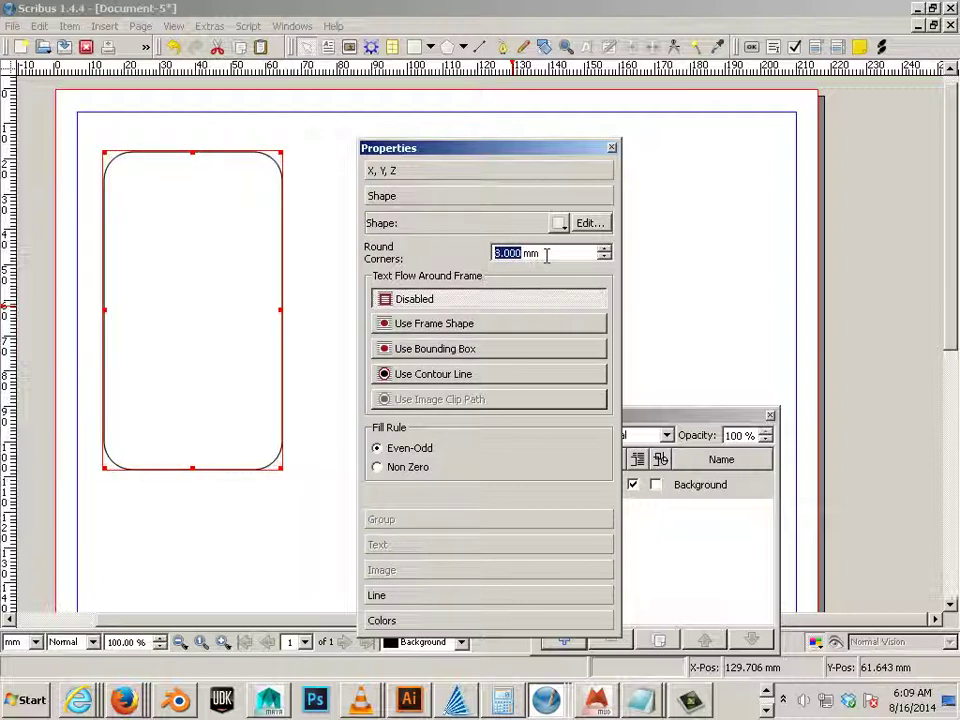
{"action": "scroll", "coordinate": [547, 254], "scroll_direction": "down", "scroll_amount": 1}
{"action": "scroll", "coordinate": [545, 256], "scroll_direction": "up", "scroll_amount": 1}
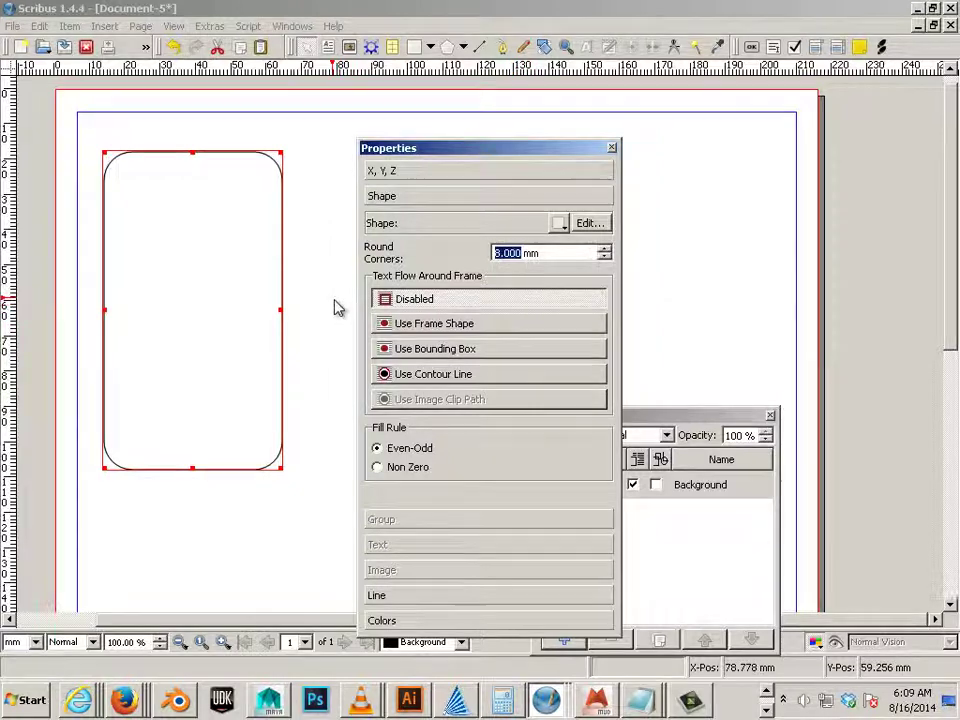
Step: Position the rounded rectangle at X and Y of 8.89 mm (0.35 in), then deselect it
{"action": "left_click_drag", "start_coordinate": [283, 270], "coordinate": [259, 232]}
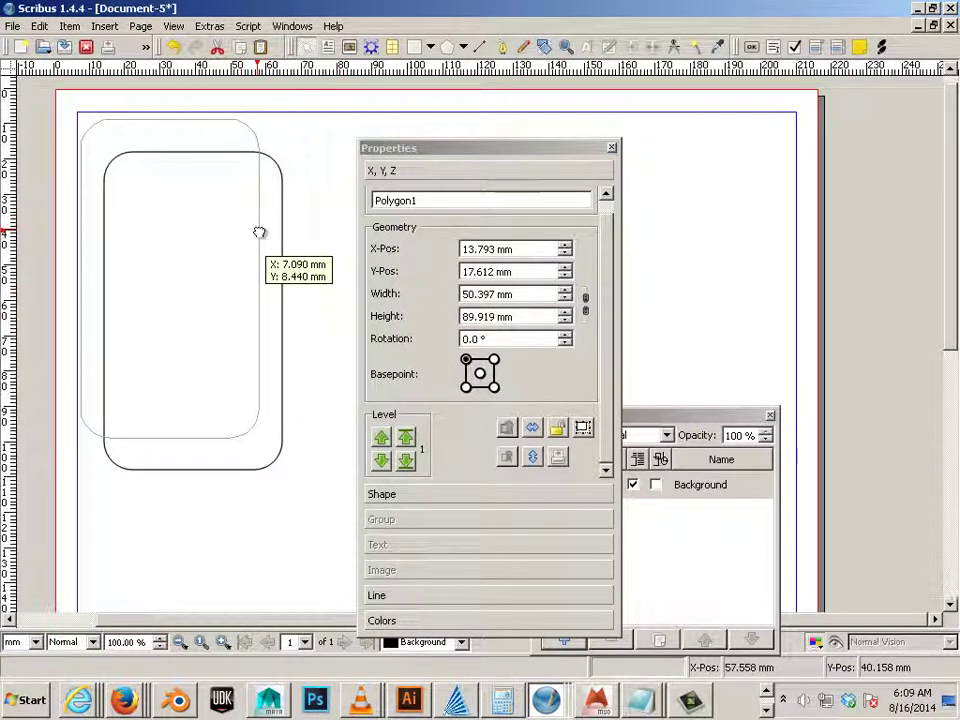
{"action": "left_click_drag", "start_coordinate": [259, 232], "coordinate": [259, 232]}
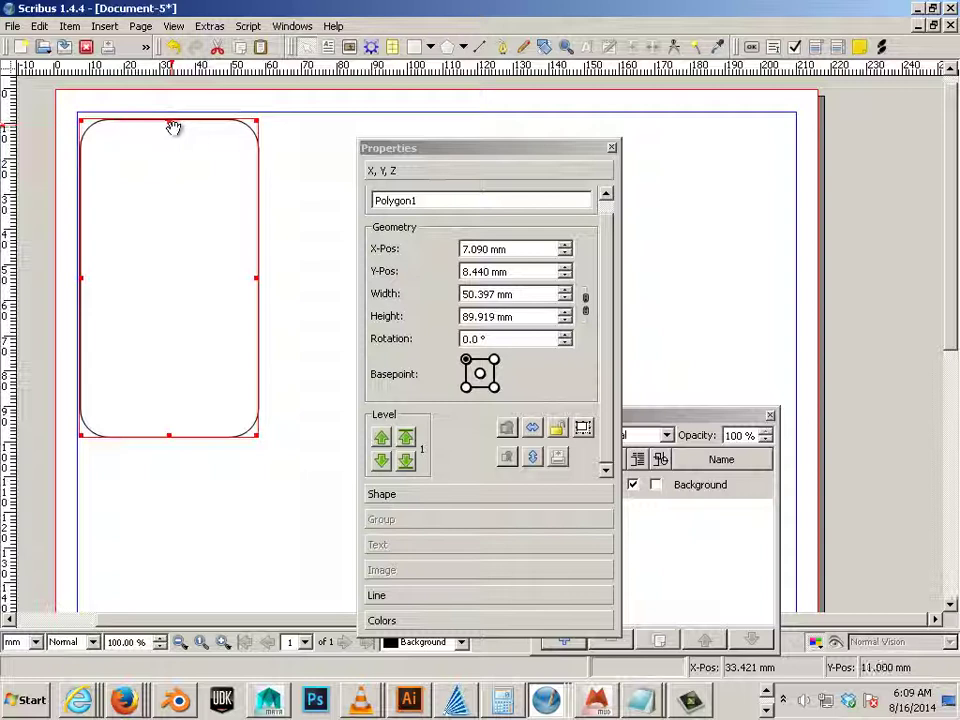
{"action": "left_click", "coordinate": [533, 250]}
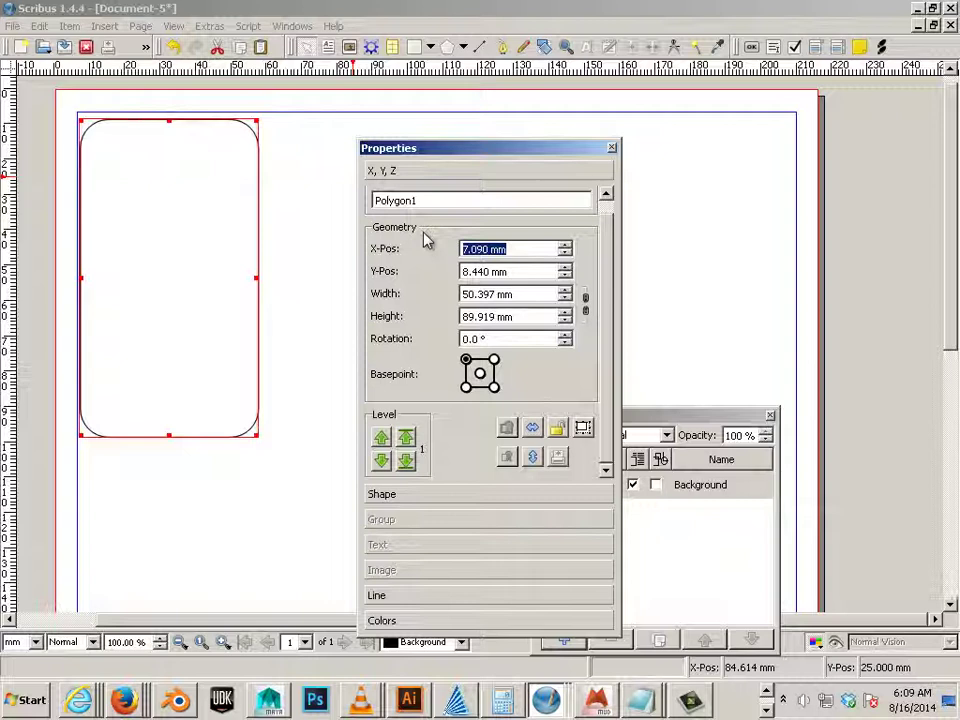
{"action": "type", "text": ".35in"}
{"action": "key", "text": "Return"}
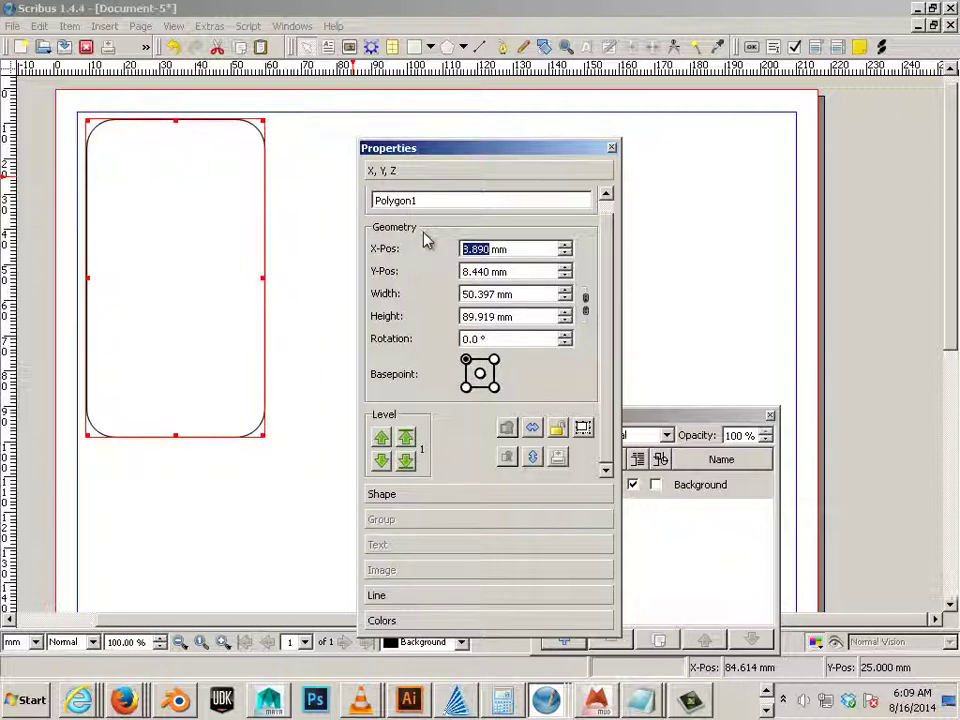
{"action": "left_click", "coordinate": [458, 271]}
{"action": "triple_click", "coordinate": [492, 272]}
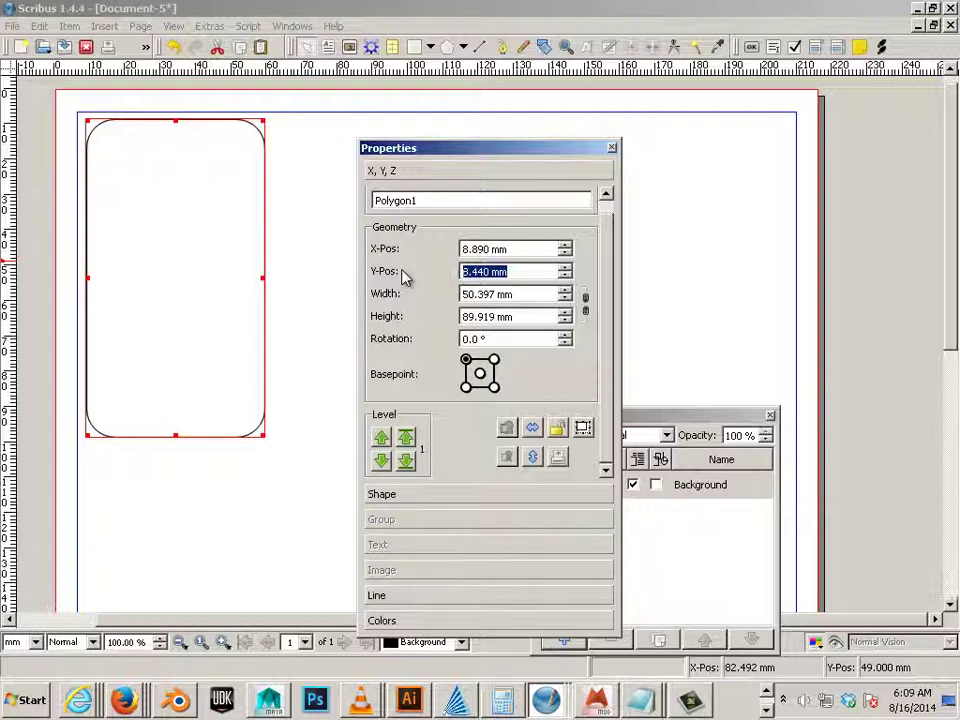
{"action": "type", "text": ".35in"}
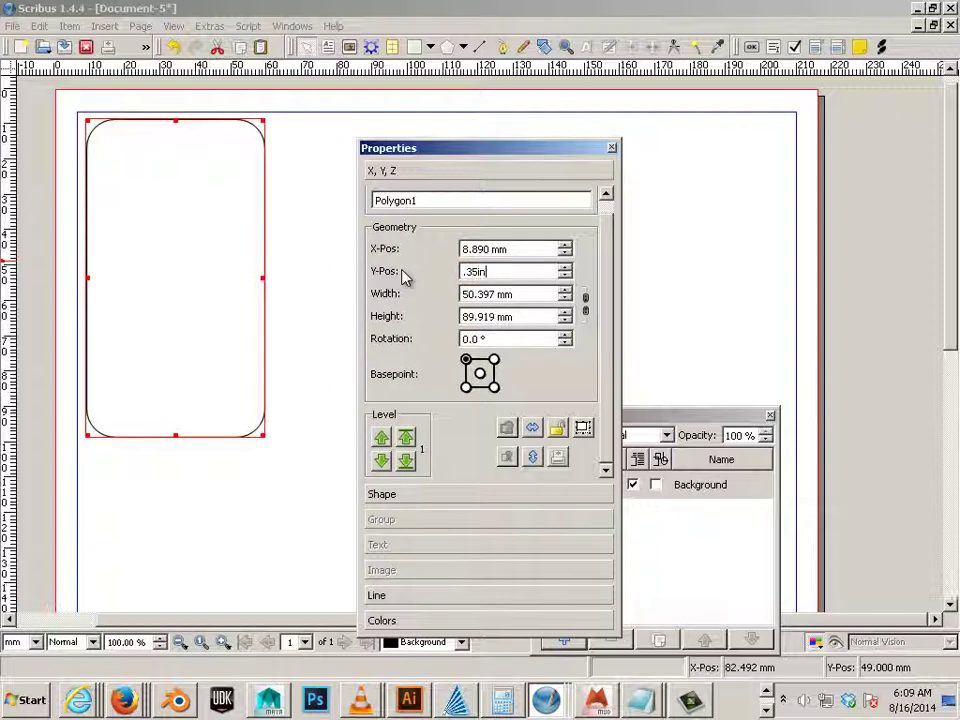
{"action": "key", "text": "Return"}
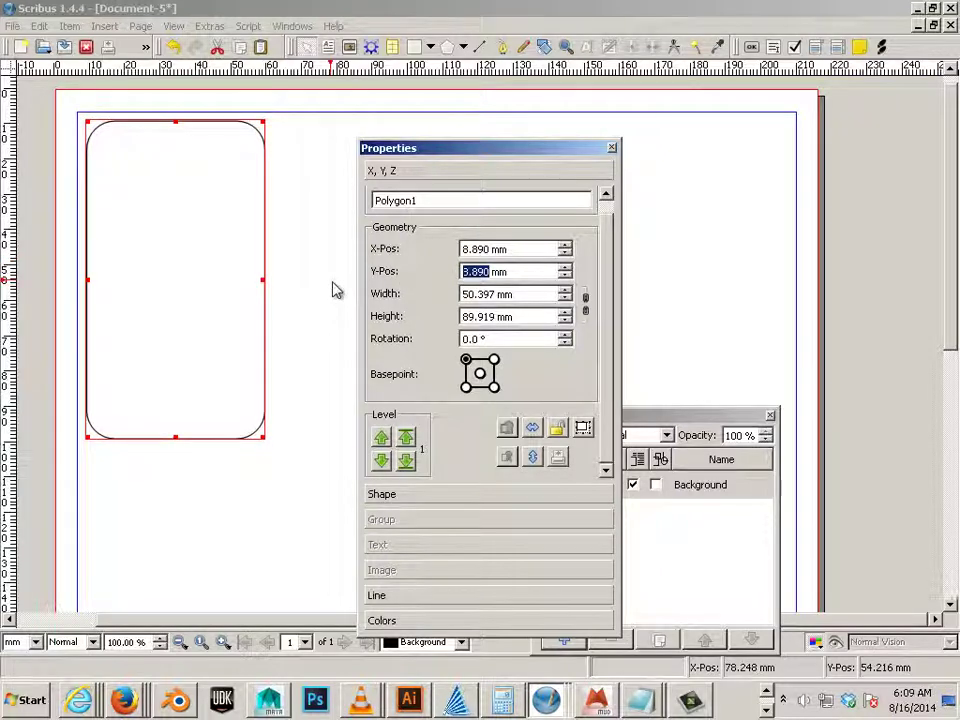
{"action": "left_click", "coordinate": [336, 290]}
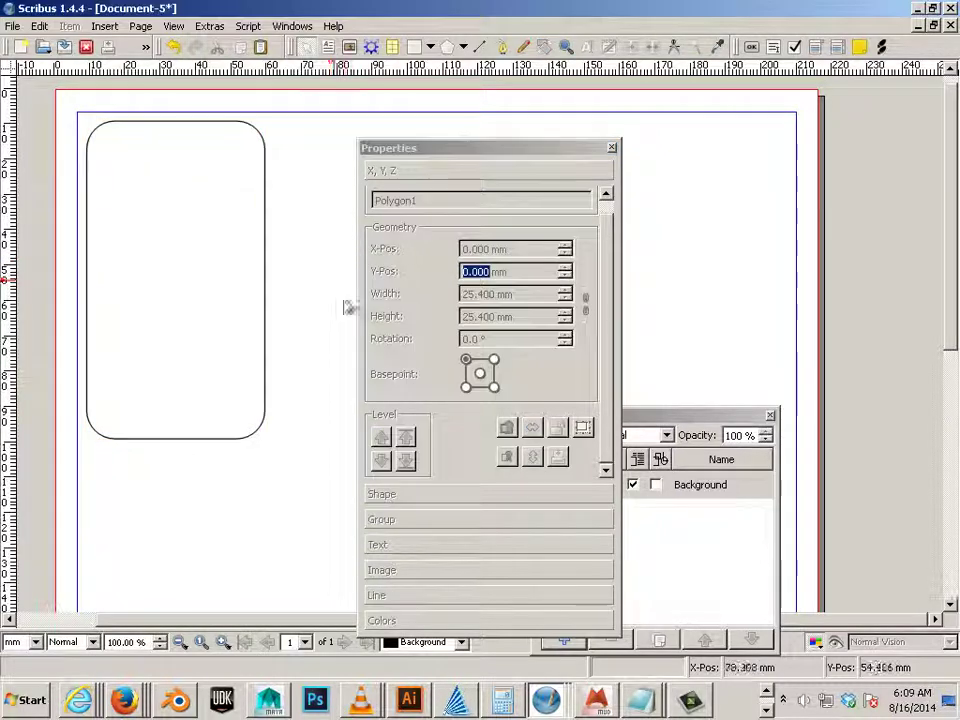
Step: Insert a 25.4 mm square at the page's top-left corner and zoom in
{"action": "left_click", "coordinate": [414, 47]}
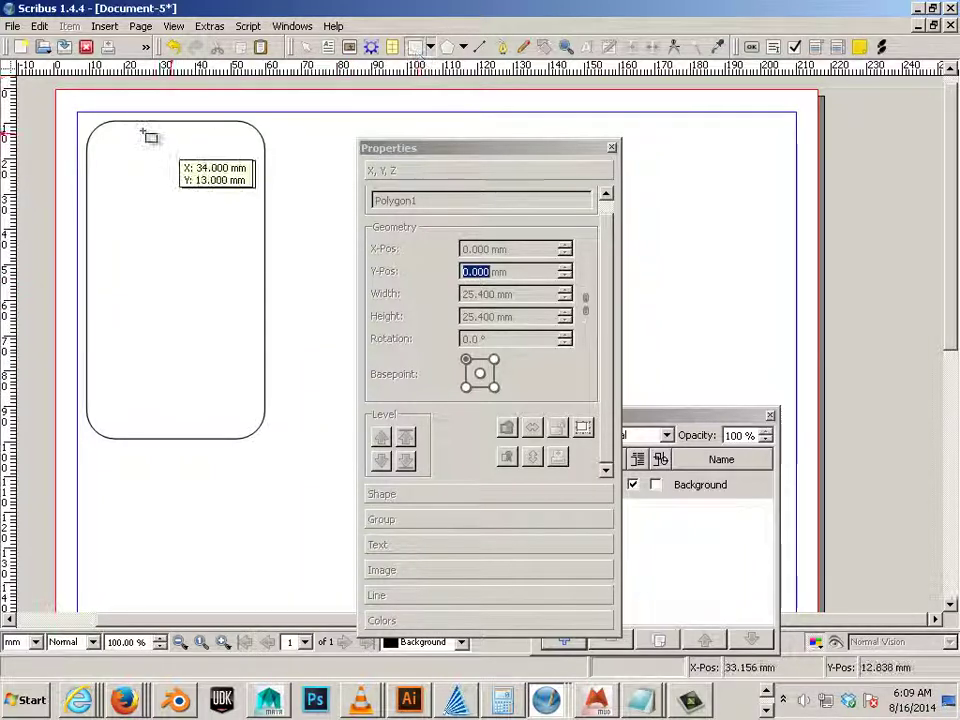
{"action": "left_click_drag", "start_coordinate": [88, 120], "coordinate": [79, 113]}
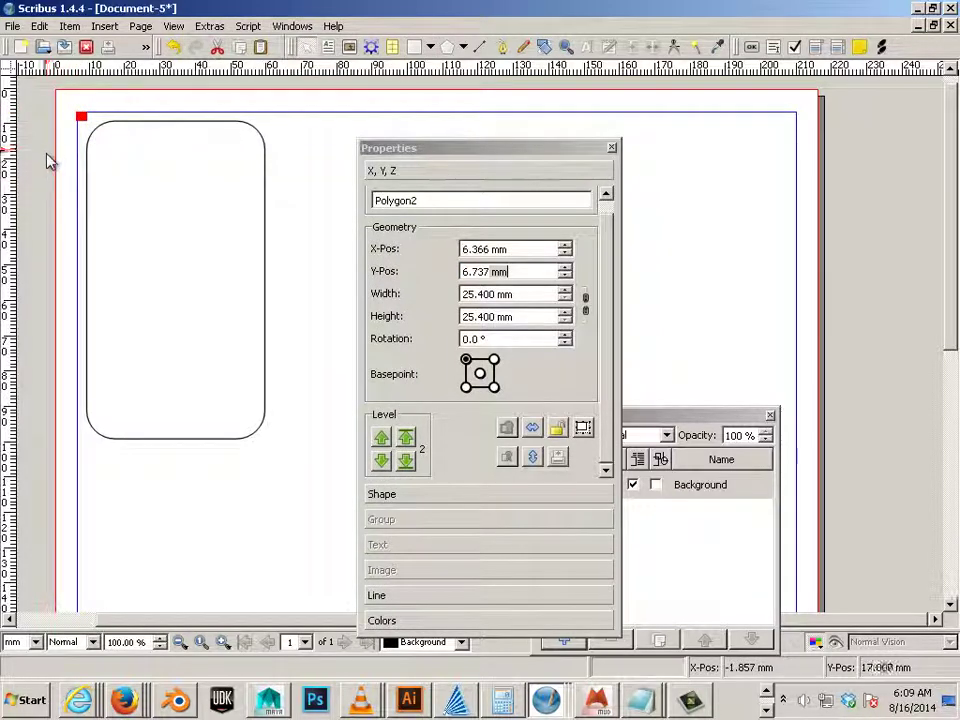
{"action": "scroll", "coordinate": [50, 155], "scroll_direction": "up", "scroll_amount": 2, "text": "ctrl"}
{"action": "scroll", "coordinate": [97, 153], "scroll_direction": "up", "scroll_amount": 3}
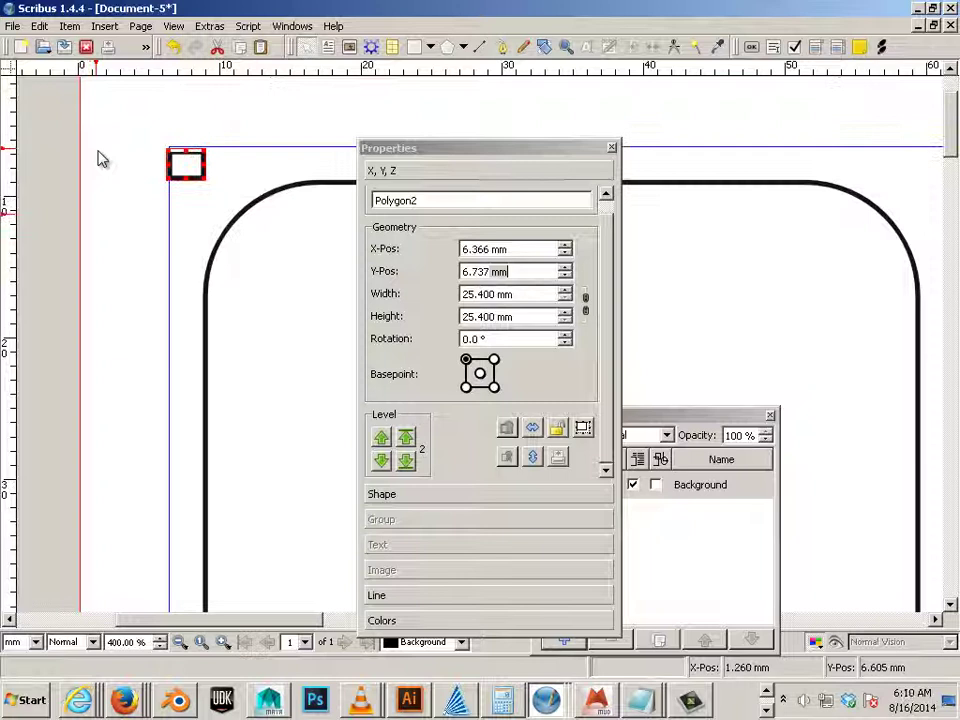
{"action": "scroll", "coordinate": [150, 200], "scroll_direction": "up", "scroll_amount": 2}
Step: Set the square's X and Y positions to 6.35 mm (0.25 in), then reselect it
{"action": "left_click", "coordinate": [521, 250]}
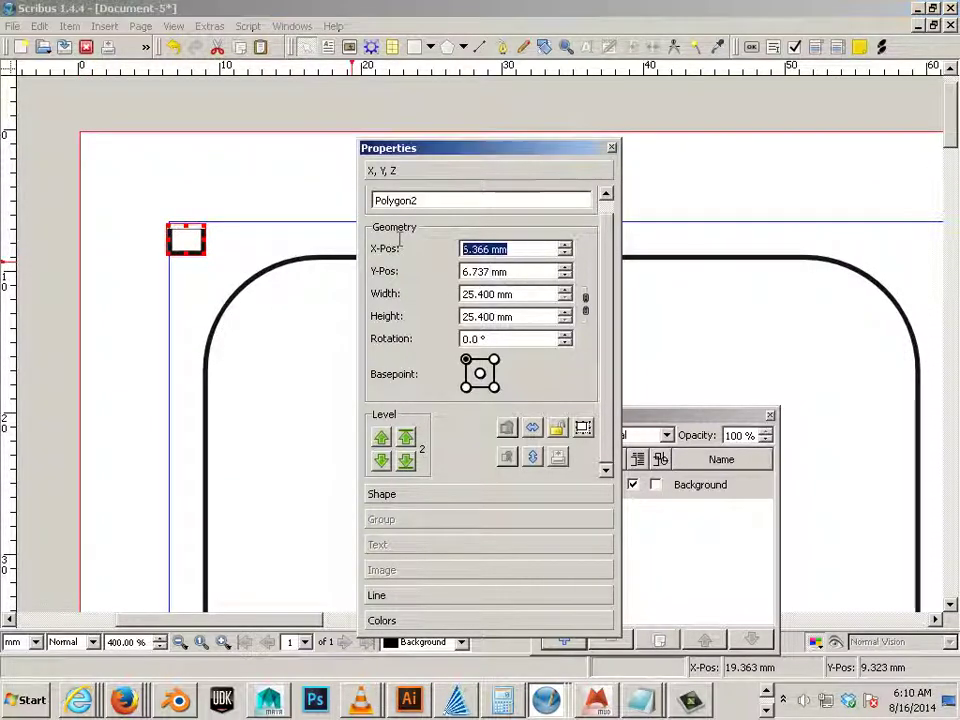
{"action": "type", "text": ".25in"}
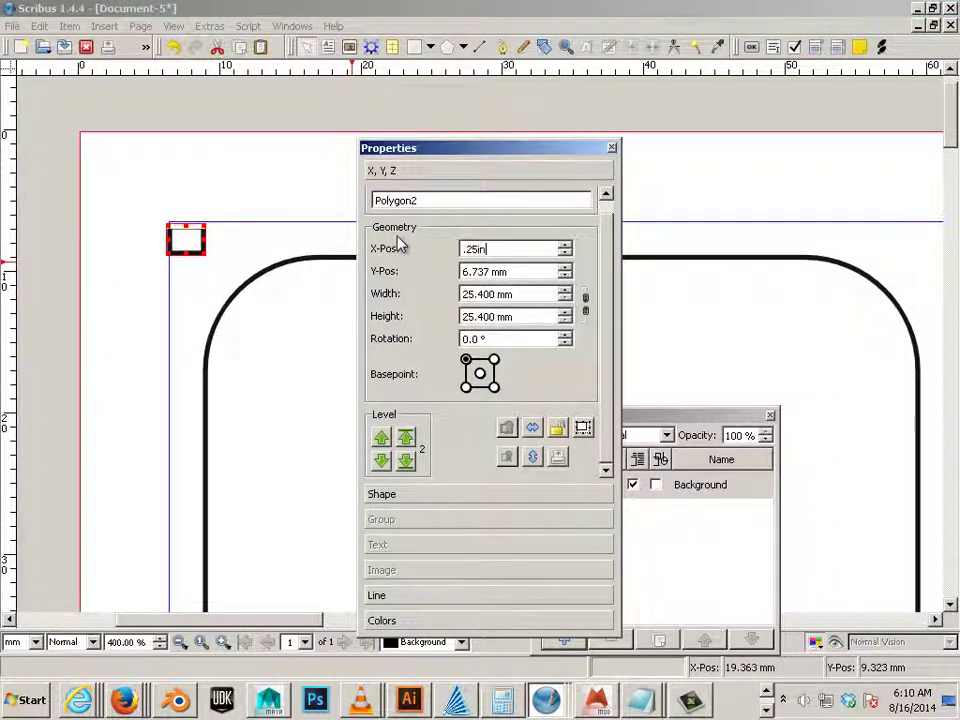
{"action": "key", "text": "Return"}
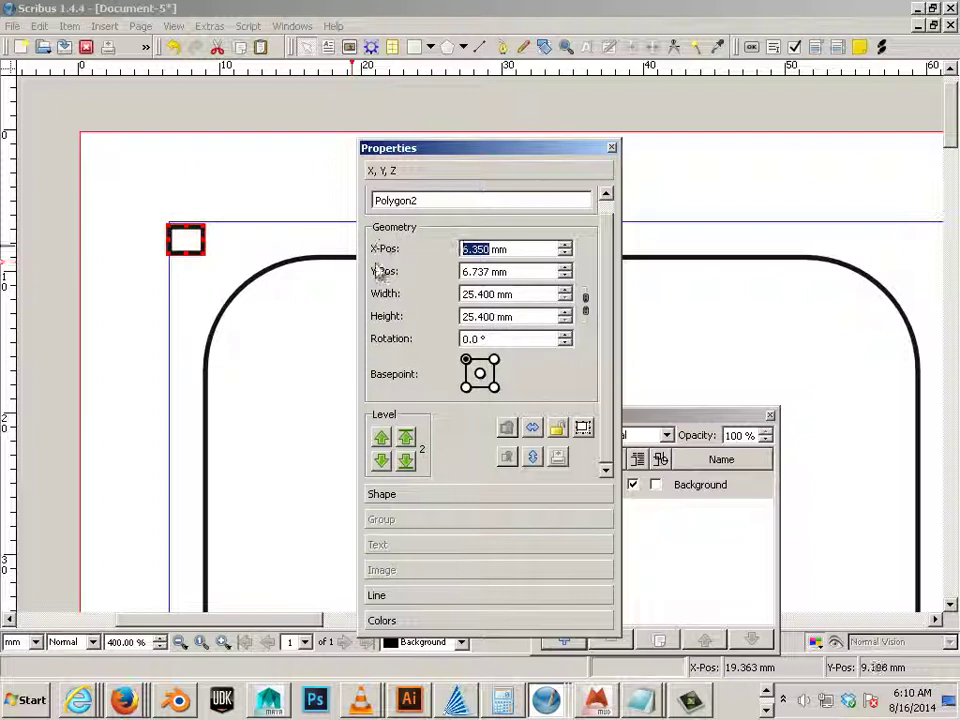
{"action": "left_click_drag", "start_coordinate": [531, 279], "coordinate": [432, 268]}
{"action": "type", "text": ".25in"}
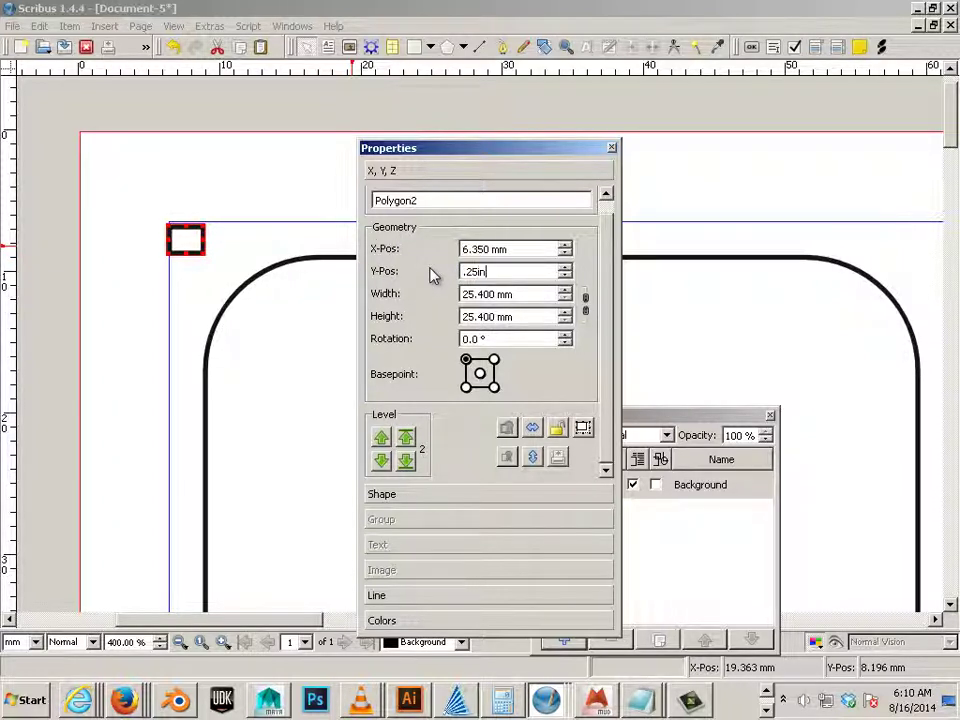
{"action": "key", "text": "Return"}
{"action": "left_click", "coordinate": [268, 194]}
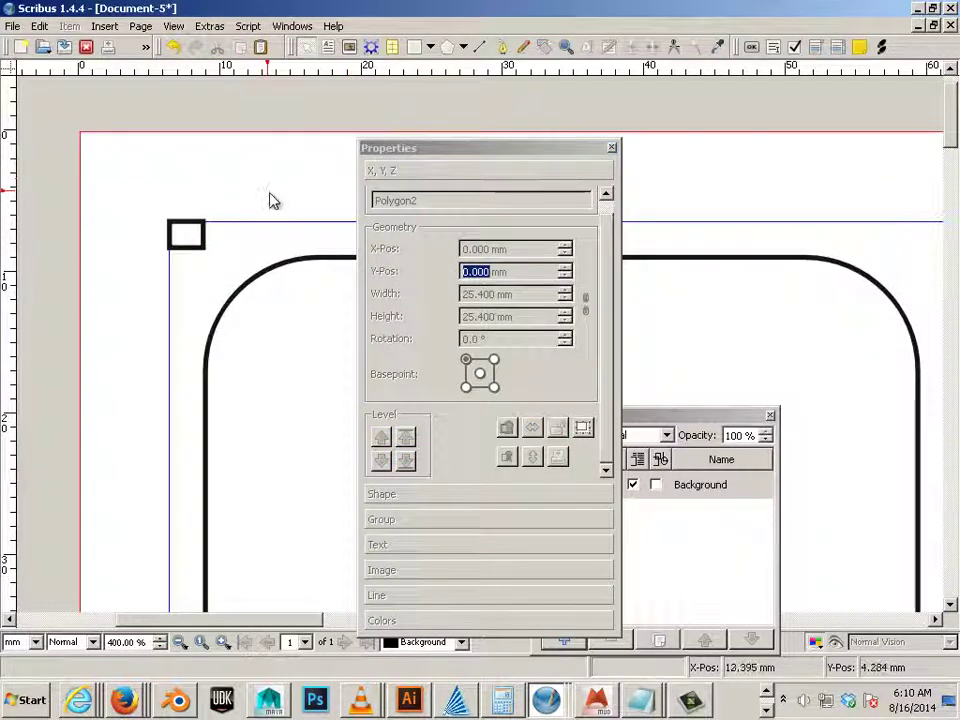
{"action": "left_click", "coordinate": [203, 246]}
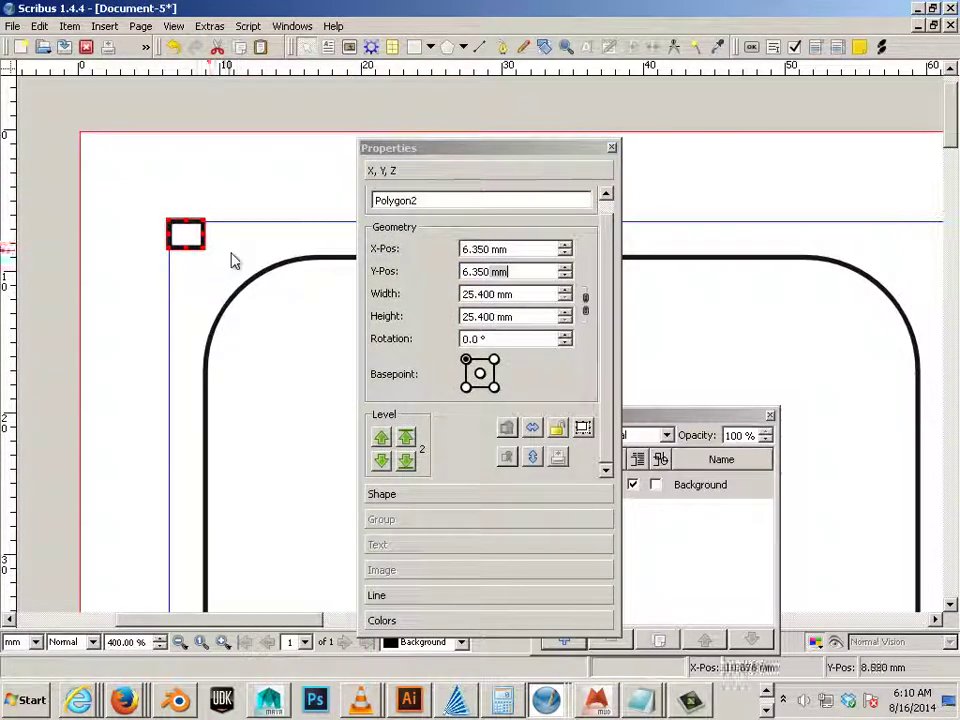
{"action": "left_click", "coordinate": [606, 439]}
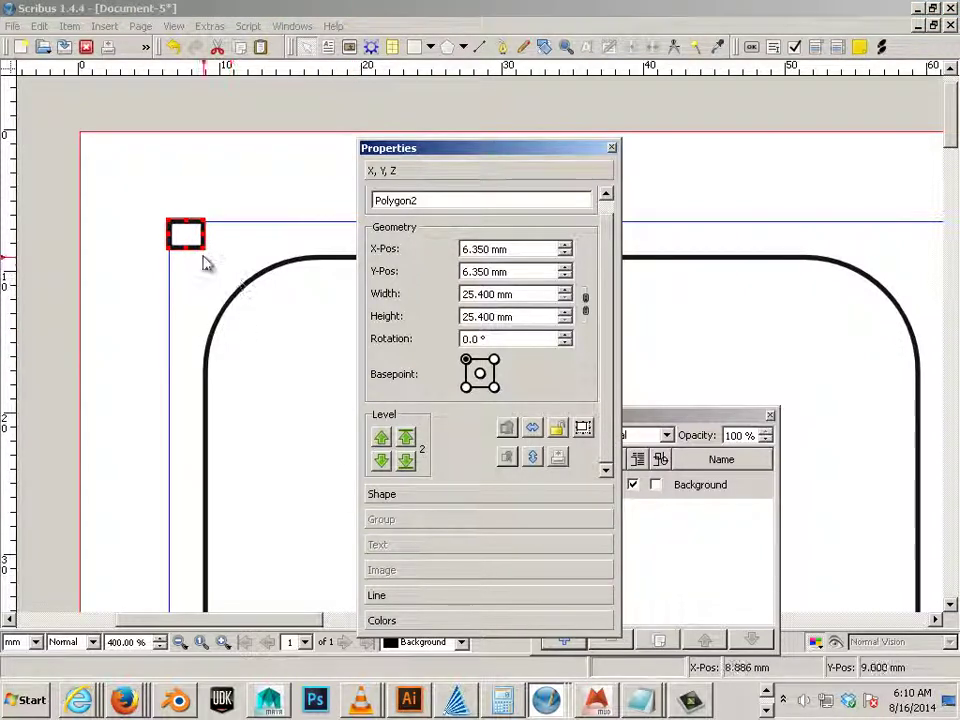
Step: Set the small square's line width to 0.025 mm (0.001 in) and deselect it
{"action": "left_click", "coordinate": [400, 596]}
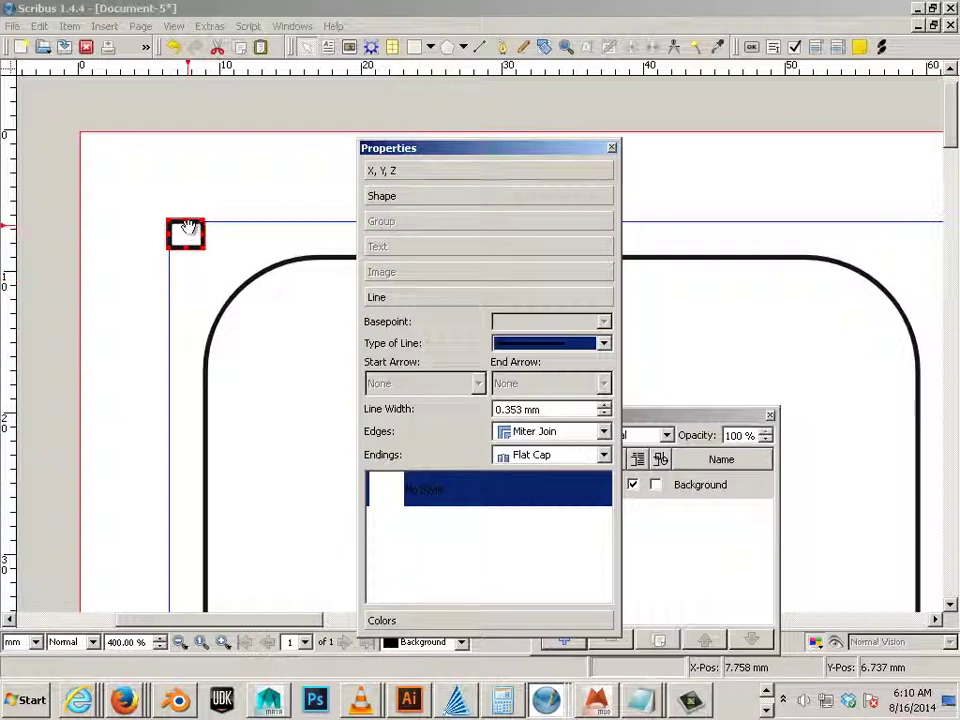
{"action": "left_click", "coordinate": [604, 414]}
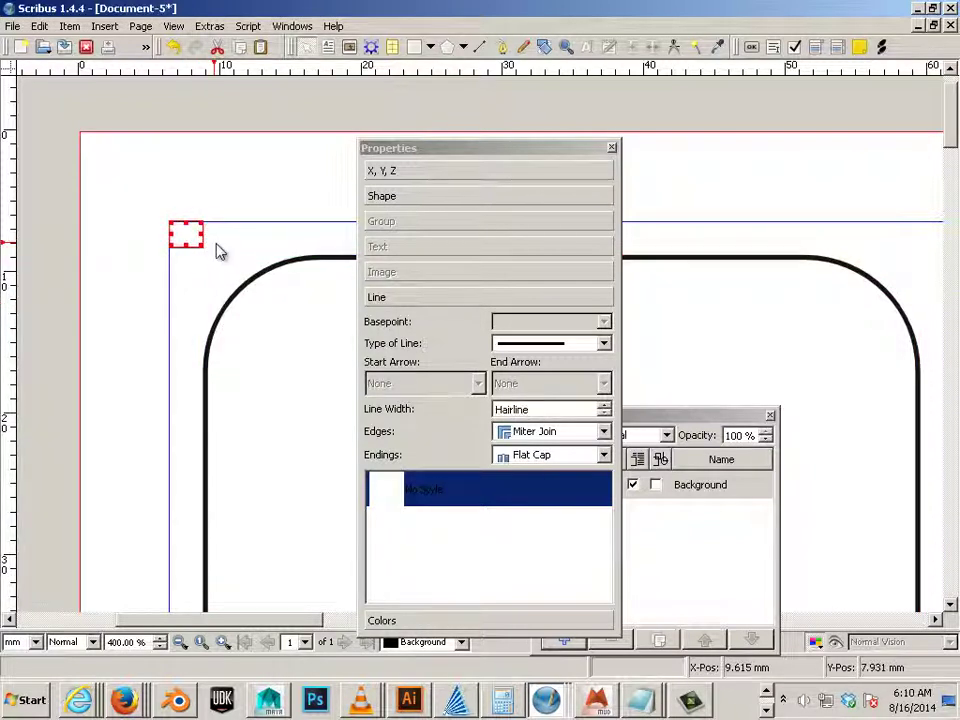
{"action": "double_click", "coordinate": [552, 410]}
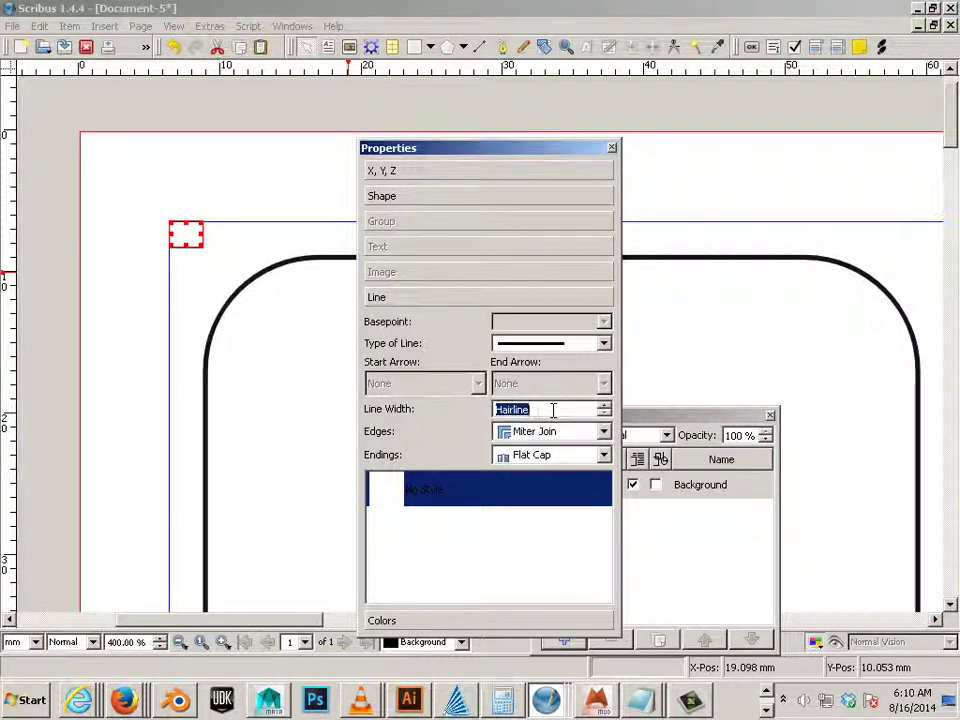
{"action": "type", "text": ".025"}
{"action": "key", "text": "Return"}
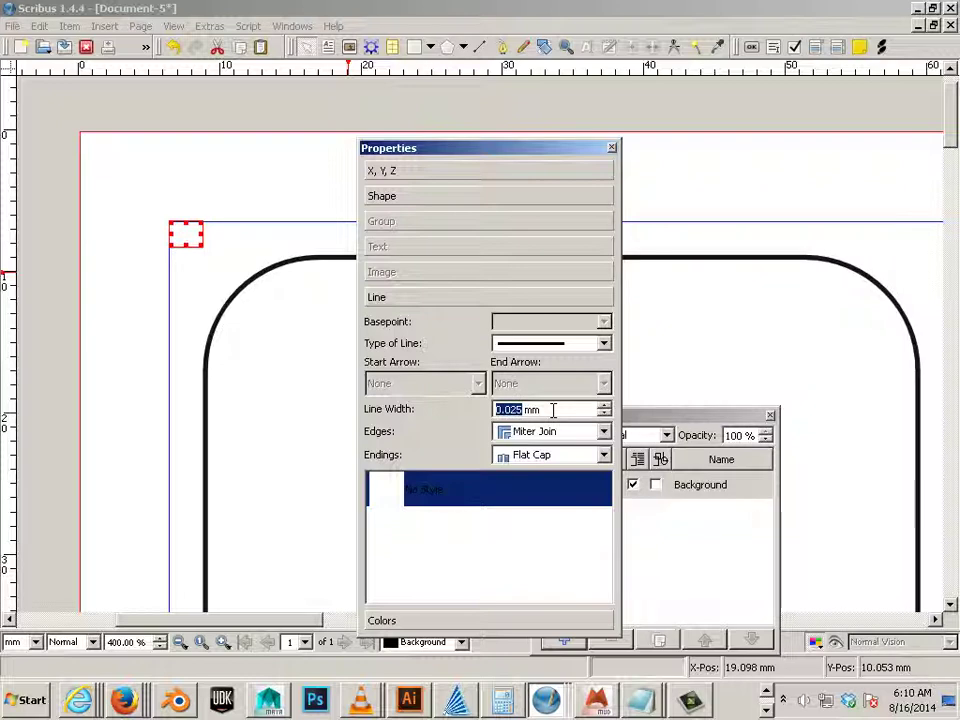
{"action": "left_click", "coordinate": [252, 235]}
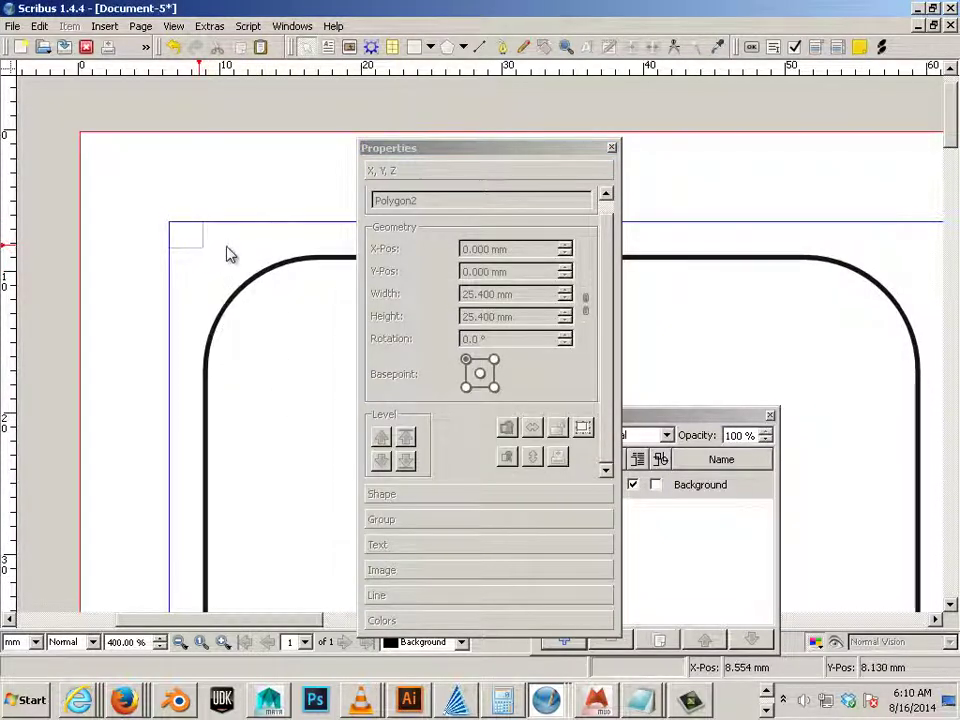
Step: Select the rounded rectangle and set its line width to 0.025 mm (0.001 in)
{"action": "left_click", "coordinate": [256, 272]}
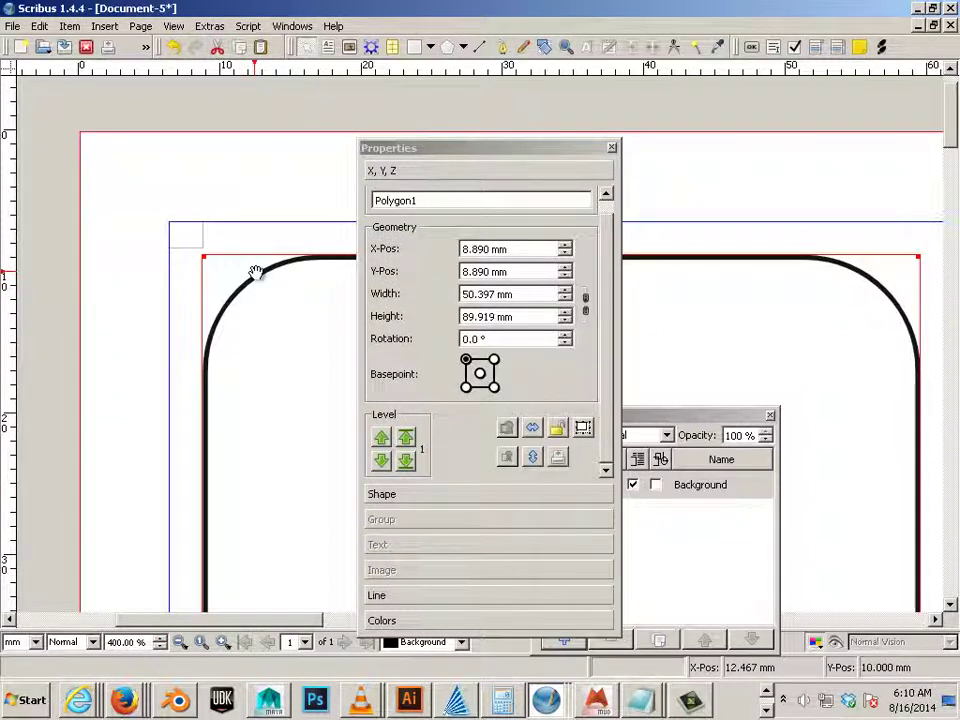
{"action": "left_click", "coordinate": [183, 306]}
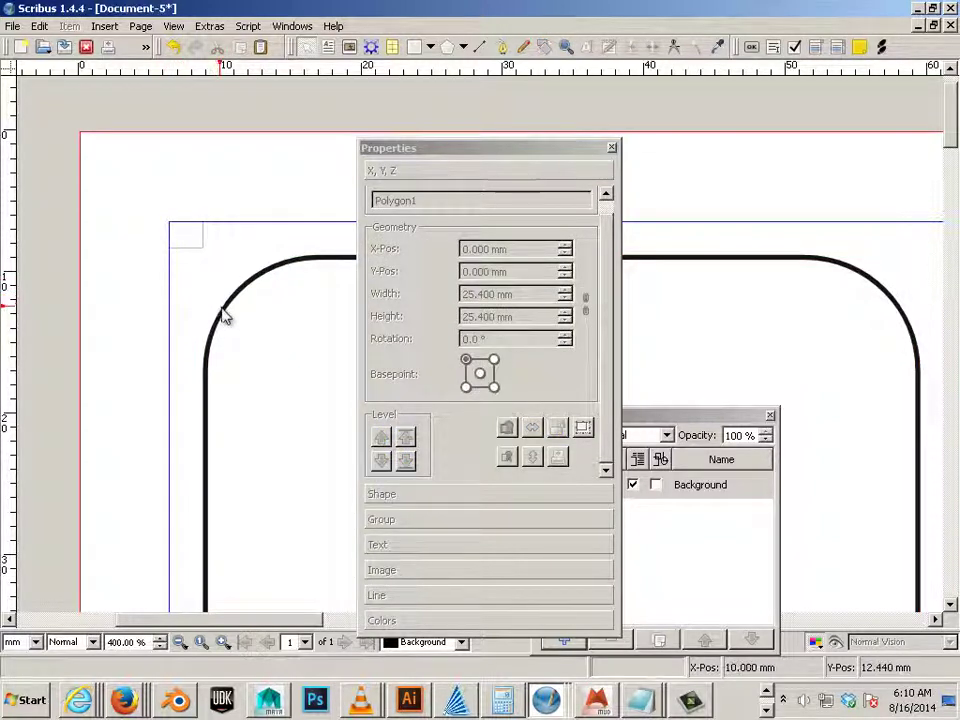
{"action": "left_click", "coordinate": [220, 307]}
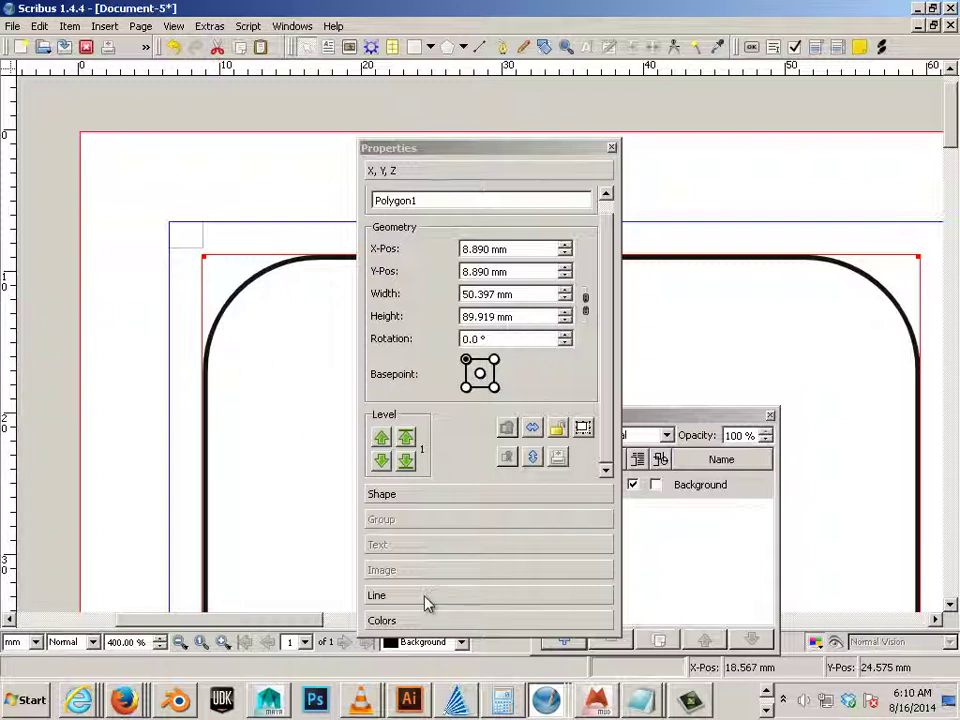
{"action": "left_click", "coordinate": [425, 598]}
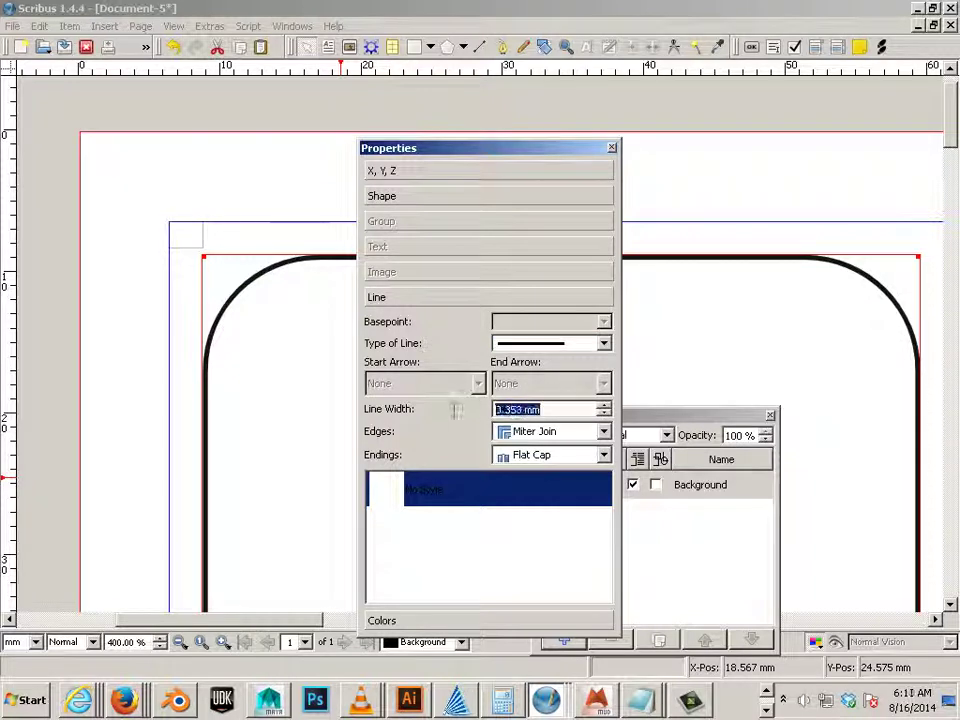
{"action": "type", "text": ".001in"}
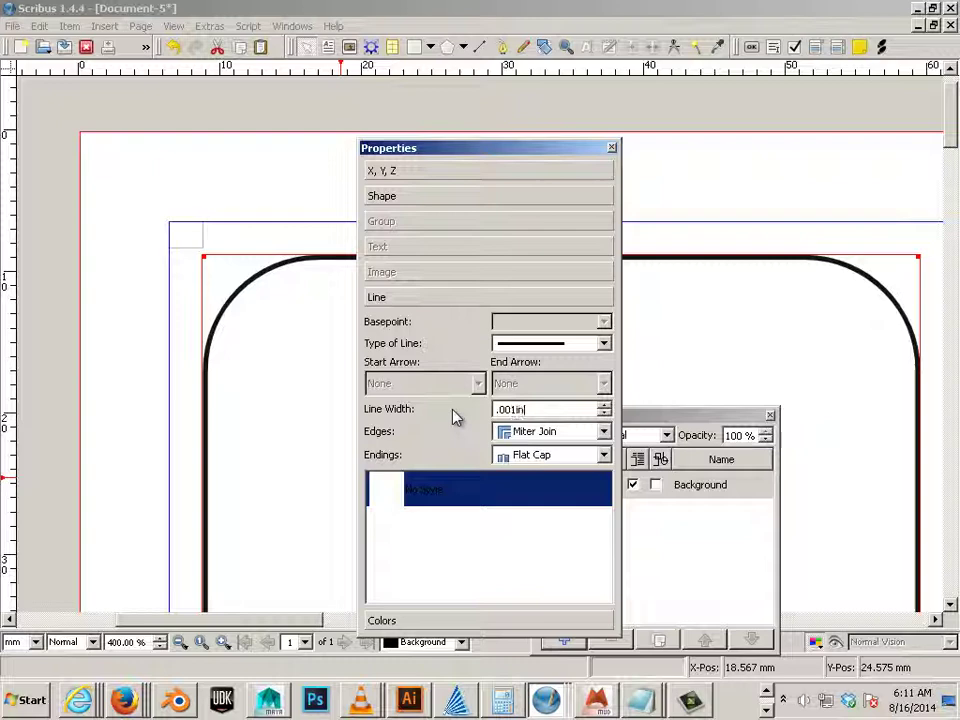
{"action": "key", "text": "Return"}
Step: Deselect the rectangle and add a new small square at the margin corner
{"action": "left_click", "coordinate": [155, 349]}
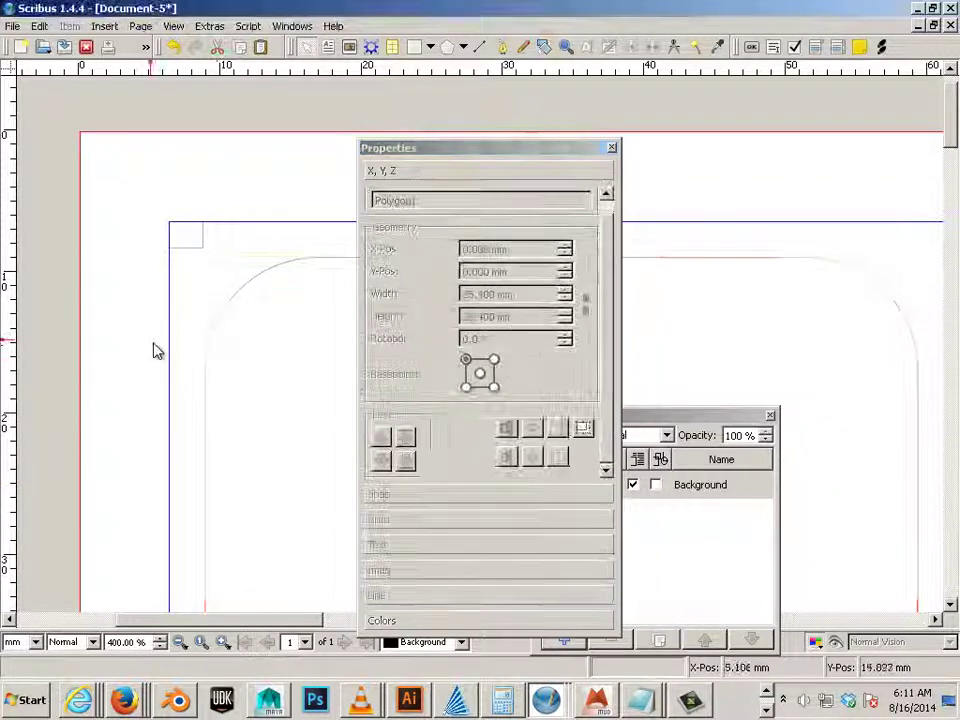
{"action": "scroll", "coordinate": [160, 352], "scroll_direction": "down", "scroll_amount": 1}
{"action": "scroll", "coordinate": [163, 354], "scroll_direction": "down", "scroll_amount": 2}
{"action": "scroll", "coordinate": [160, 352], "scroll_direction": "up", "scroll_amount": 1}
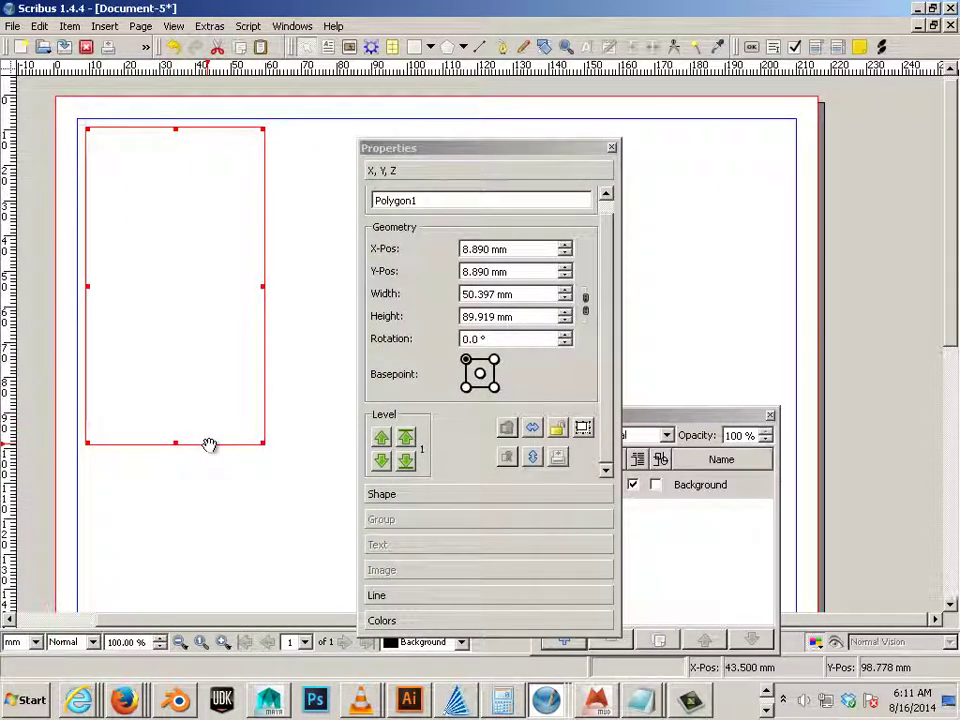
{"action": "left_click", "coordinate": [82, 145]}
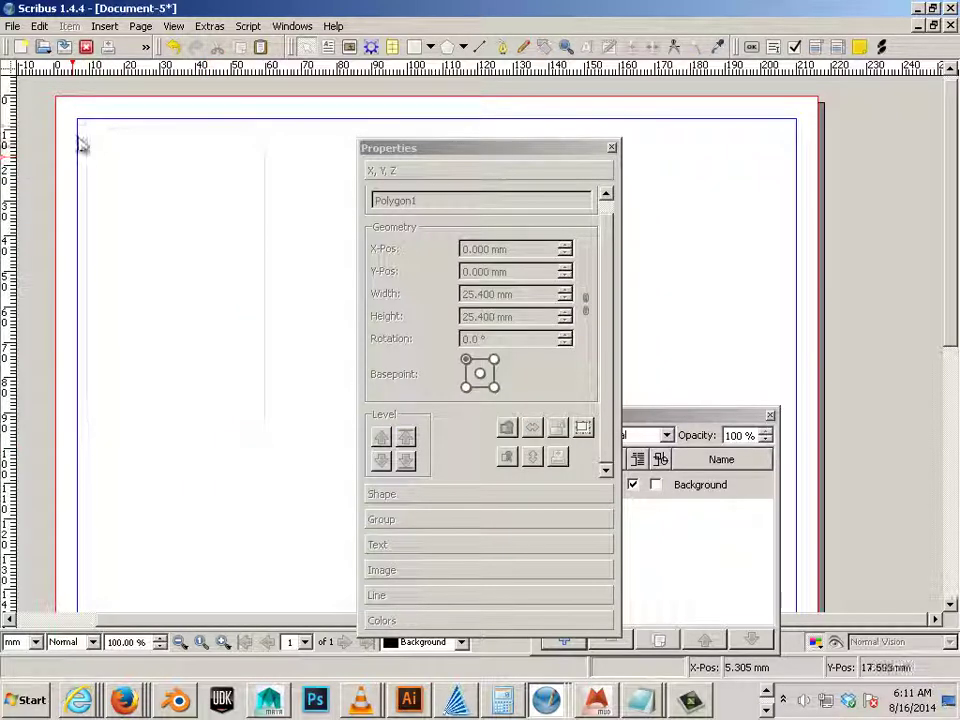
{"action": "left_click", "coordinate": [80, 121]}
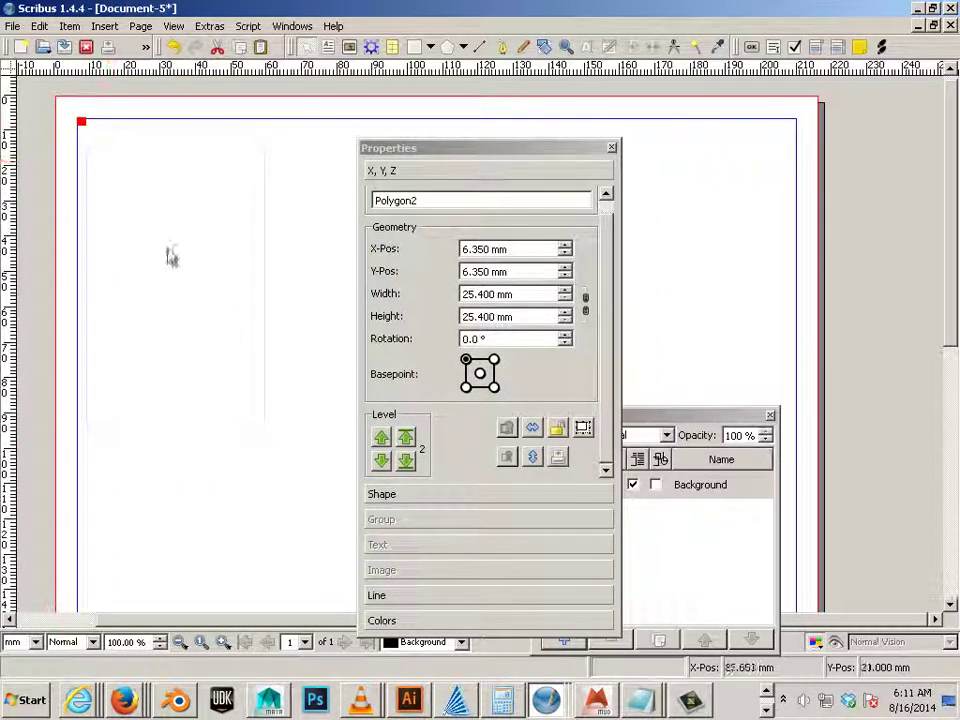
Step: Fill the new square with Black and move the Properties panel off the frame
{"action": "left_click", "coordinate": [428, 621]}
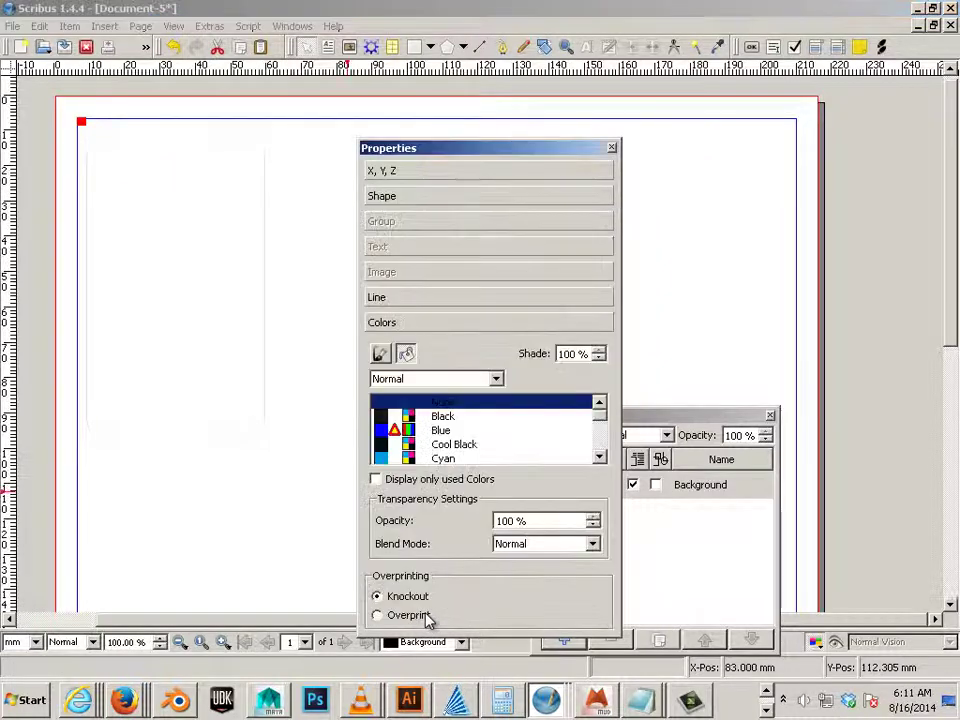
{"action": "left_click", "coordinate": [443, 417]}
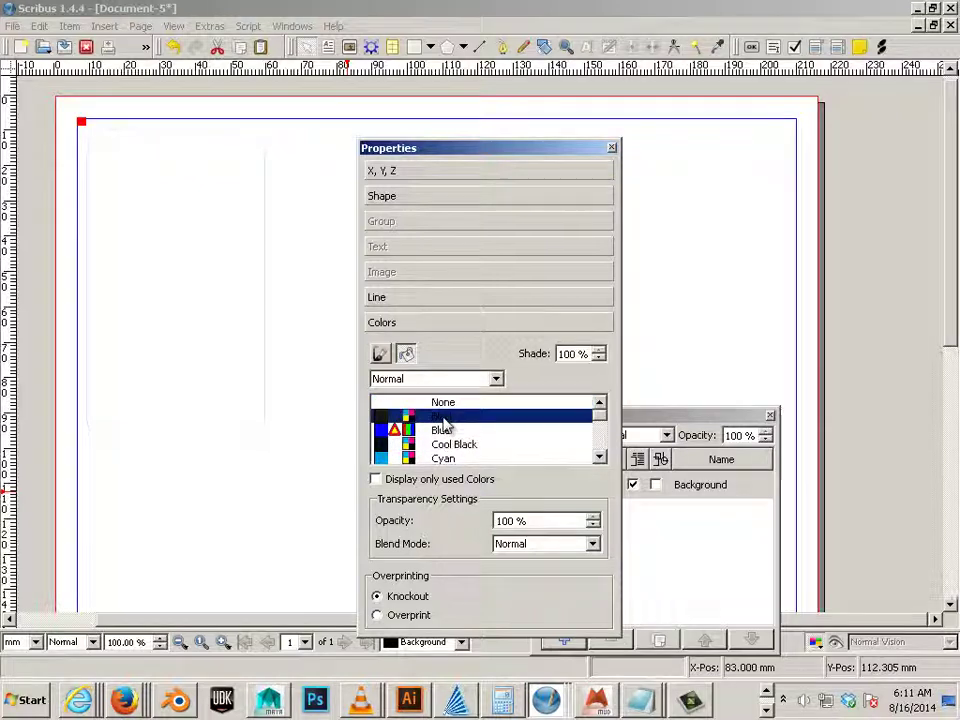
{"action": "left_click", "coordinate": [270, 426]}
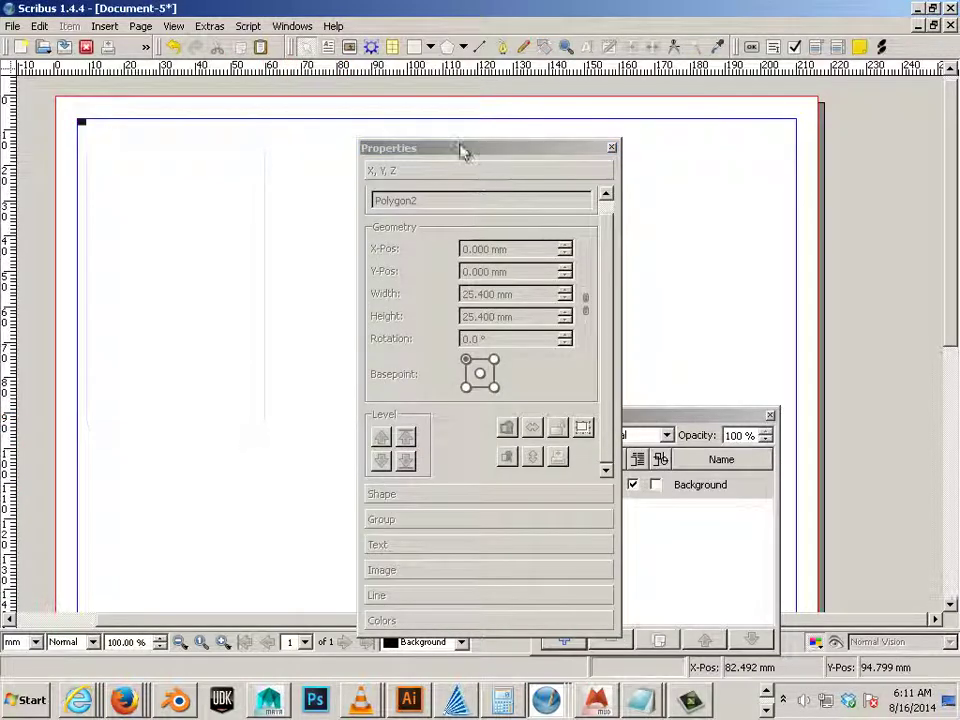
{"action": "left_click_drag", "start_coordinate": [461, 150], "coordinate": [713, 250]}
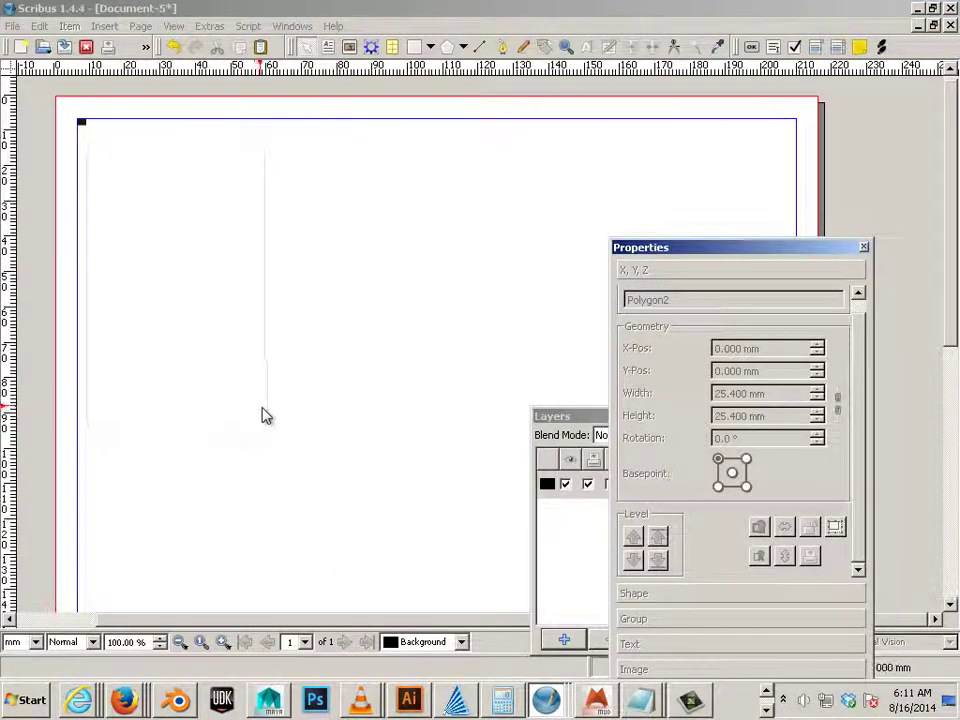
Step: Convert the rounded rectangle into an image frame
{"action": "left_click", "coordinate": [266, 402]}
{"action": "right_click", "coordinate": [268, 400]}
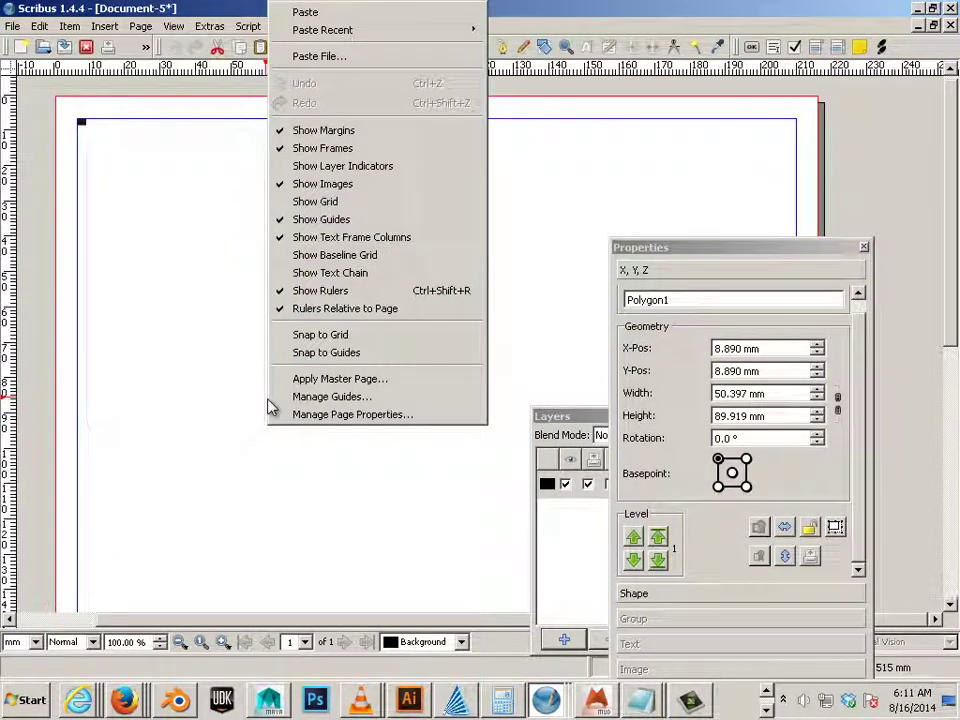
{"action": "left_click", "coordinate": [230, 441]}
{"action": "right_click", "coordinate": [228, 453]}
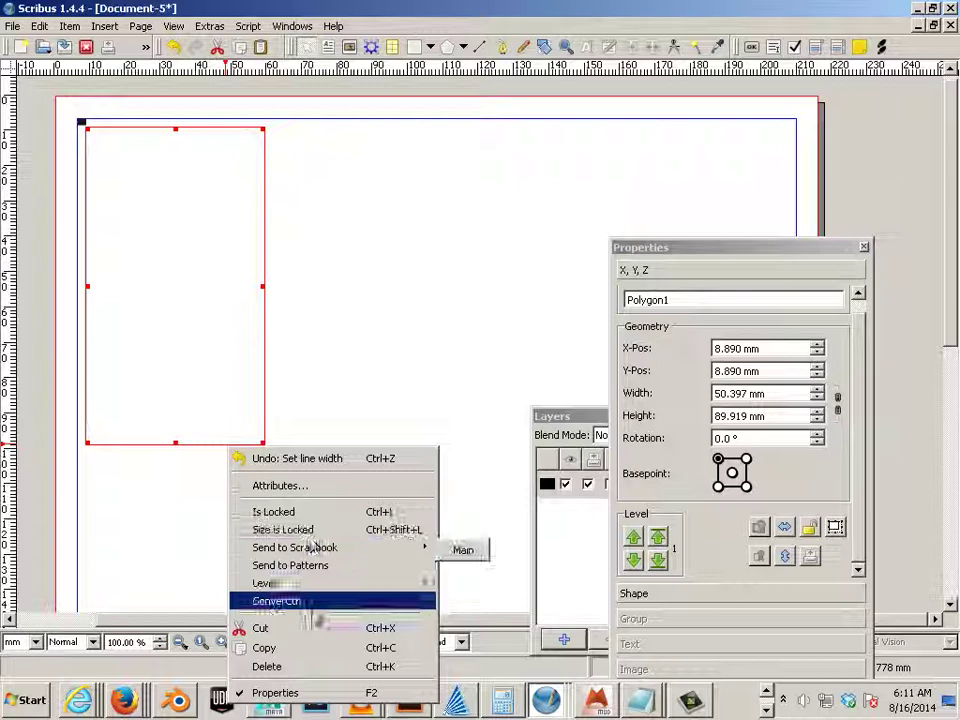
{"action": "mouse_move", "coordinate": [277, 601]}
{"action": "left_click", "coordinate": [485, 621]}
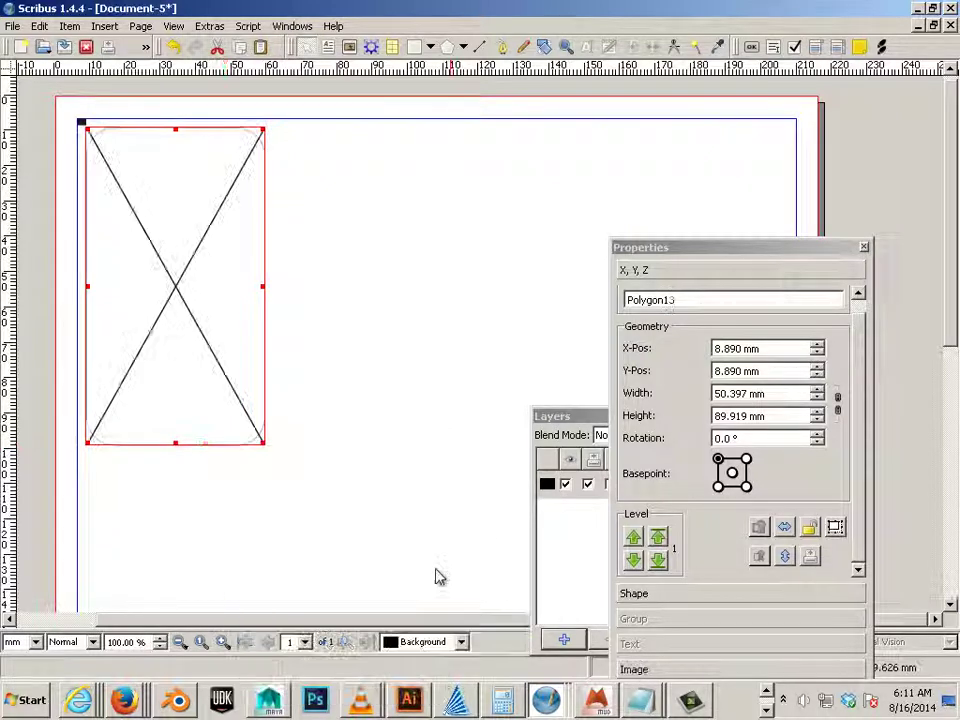
Step: Load the blue bird tattoo picture into the image frame
{"action": "right_click", "coordinate": [191, 266]}
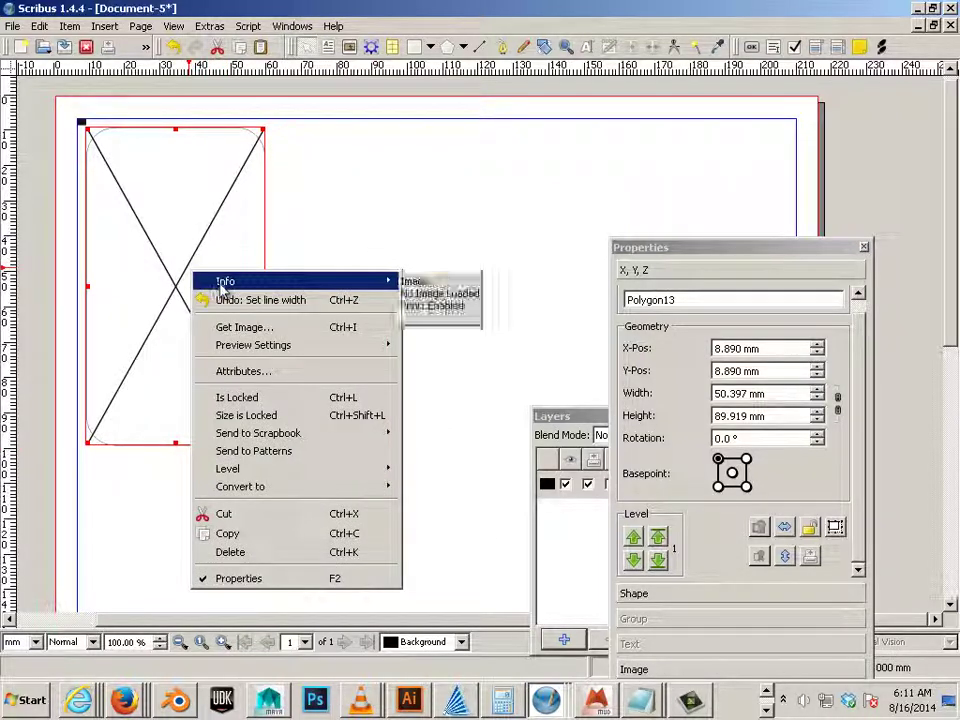
{"action": "left_click", "coordinate": [255, 327]}
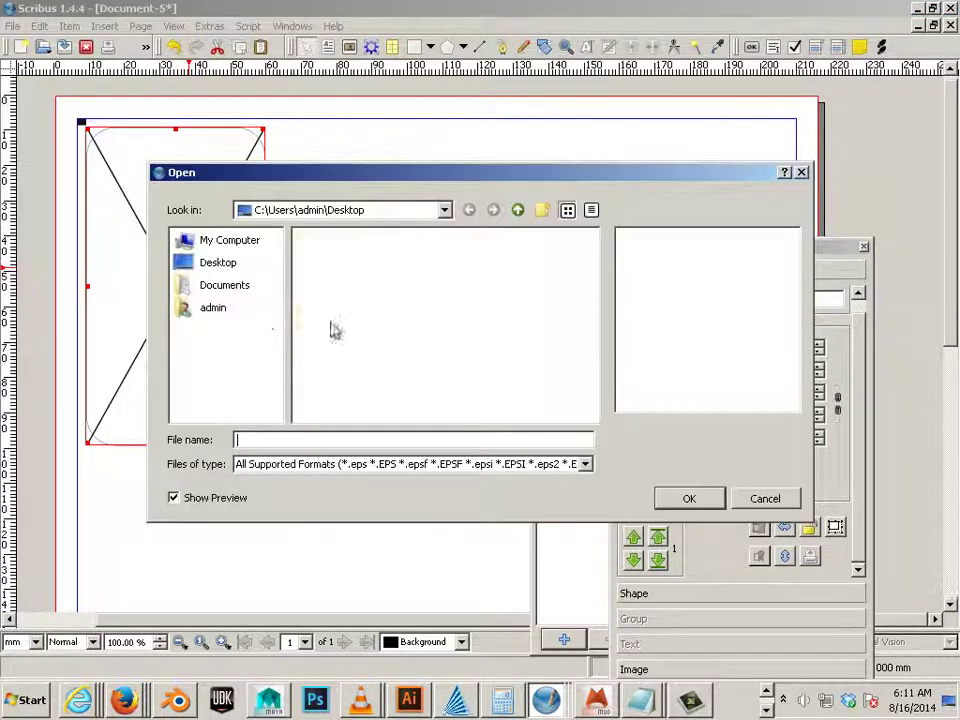
{"action": "double_click", "coordinate": [531, 313]}
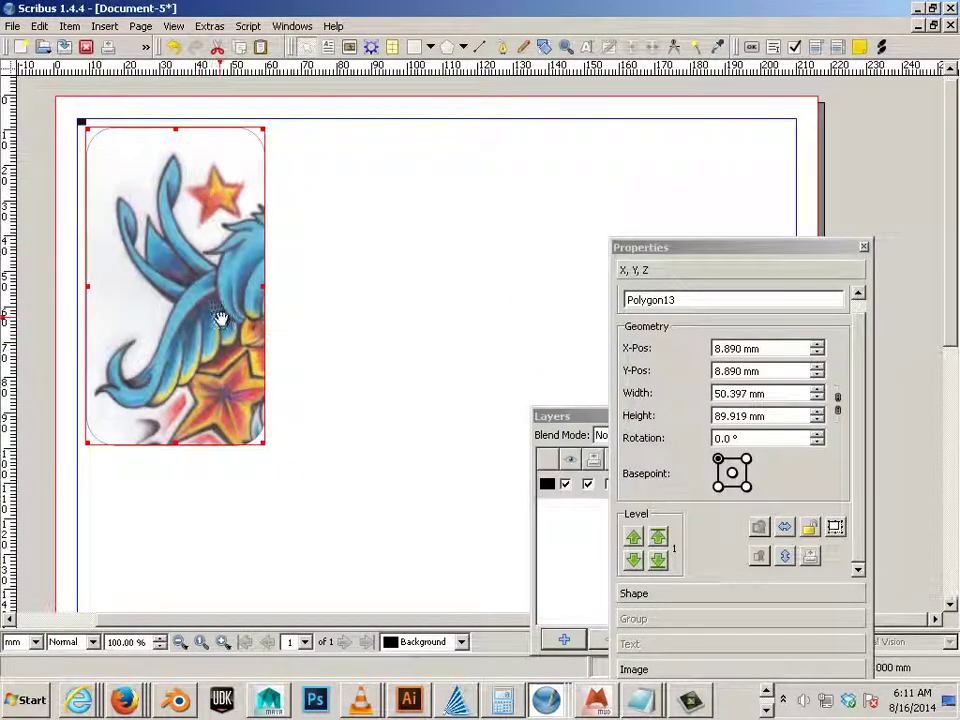
Step: Shift the bird picture inside its frame toward the head and bring Properties beside it
{"action": "left_click", "coordinate": [589, 48]}
{"action": "mouse_move", "coordinate": [185, 224]}
{"action": "left_mouse_down"}
{"action": "mouse_move", "coordinate": [158, 277]}
{"action": "mouse_move", "coordinate": [150, 255]}
{"action": "left_mouse_up"}
{"action": "left_click", "coordinate": [686, 256]}
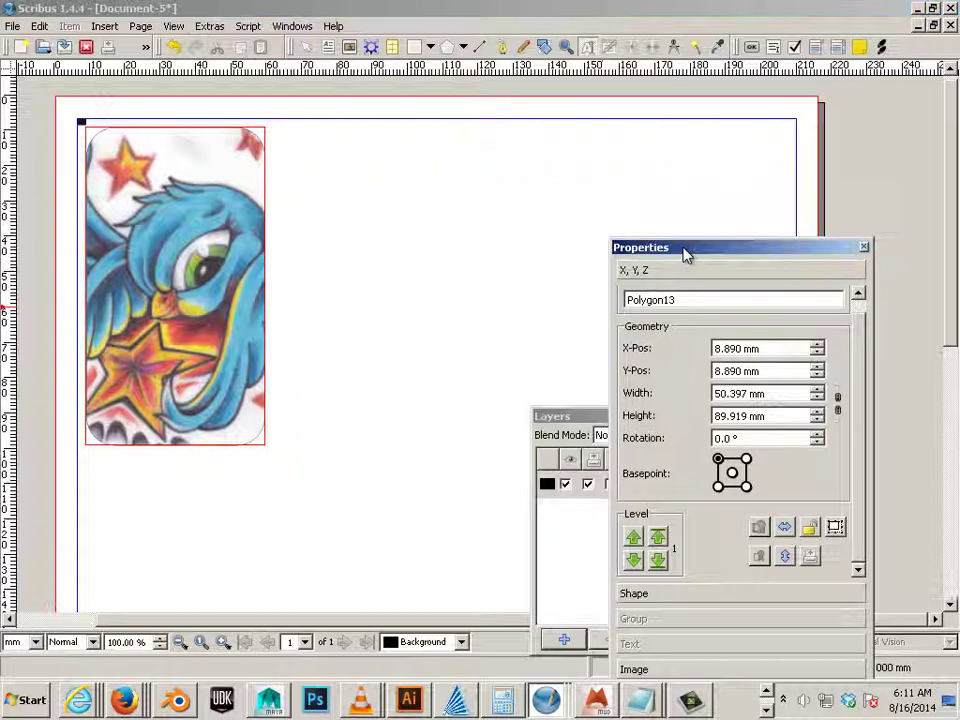
{"action": "left_click_drag", "start_coordinate": [686, 256], "coordinate": [477, 157]}
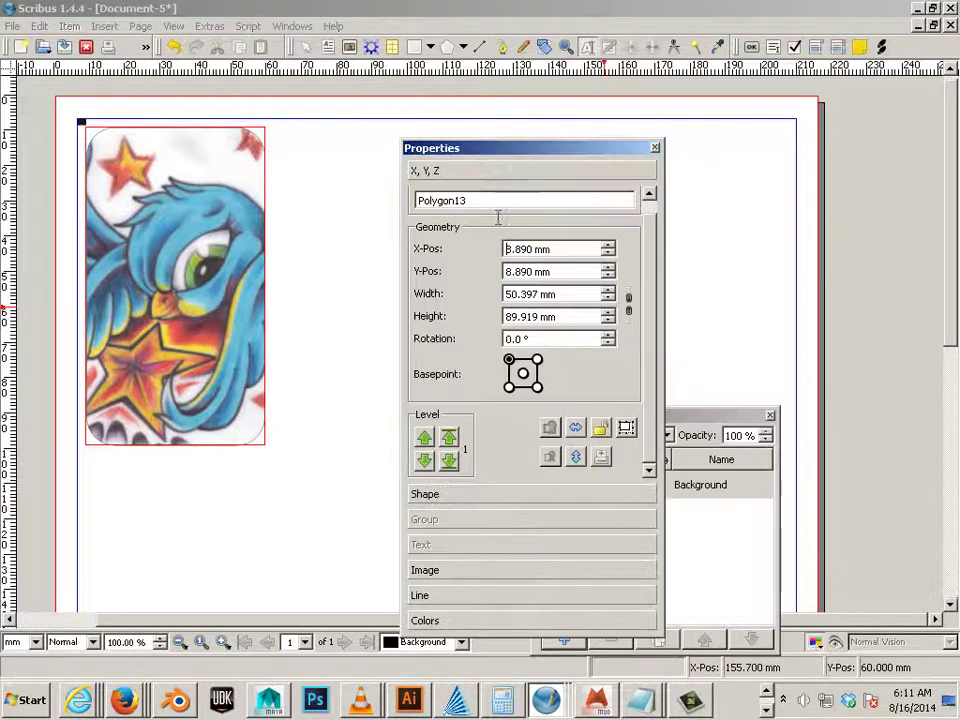
Step: Scale the picture to 132% and nudge it into place, then deselect and close Properties
{"action": "left_click", "coordinate": [430, 571]}
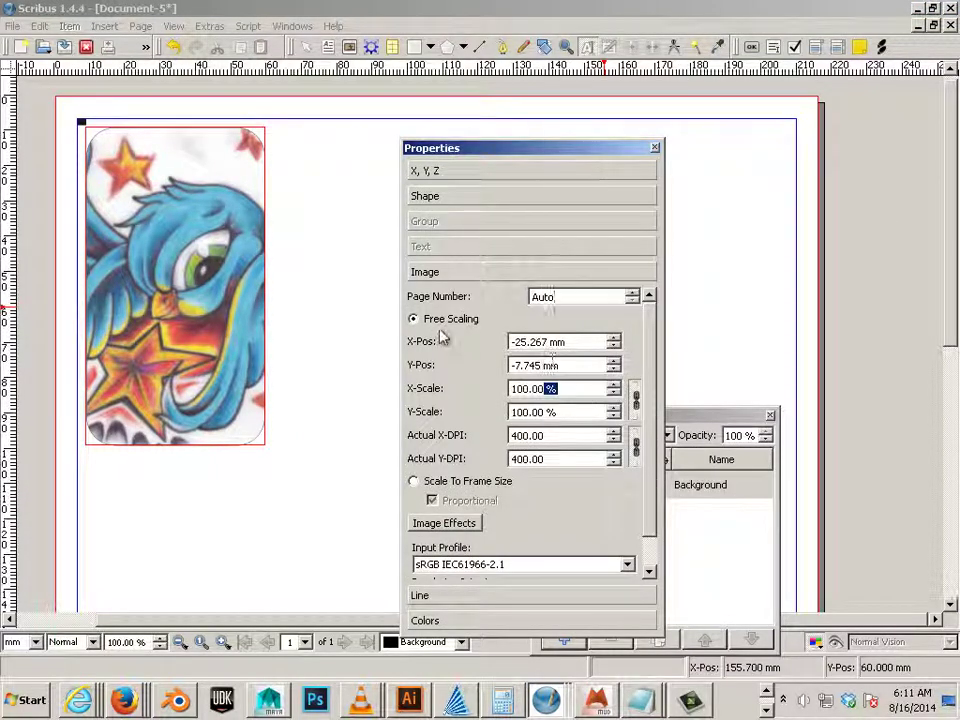
{"action": "scroll", "coordinate": [570, 390], "scroll_direction": "up", "scroll_amount": 3}
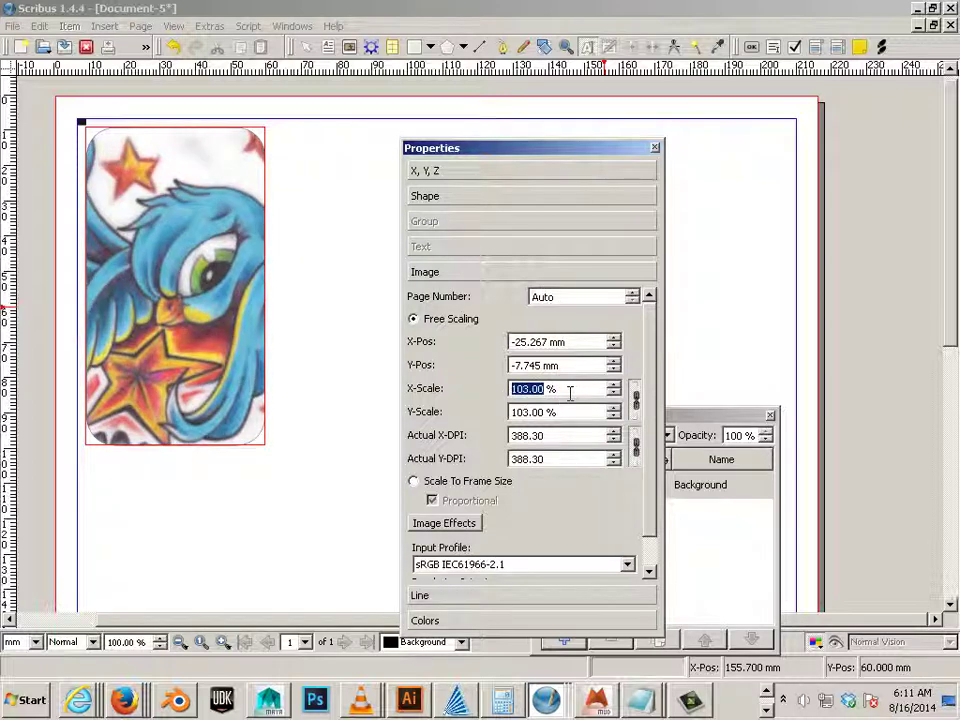
{"action": "scroll", "coordinate": [570, 390], "scroll_direction": "up", "scroll_amount": 3}
{"action": "scroll", "coordinate": [570, 390], "scroll_direction": "up", "scroll_amount": 6}
{"action": "scroll", "coordinate": [570, 390], "scroll_direction": "up", "scroll_amount": 4}
{"action": "scroll", "coordinate": [570, 390], "scroll_direction": "up", "scroll_amount": 4}
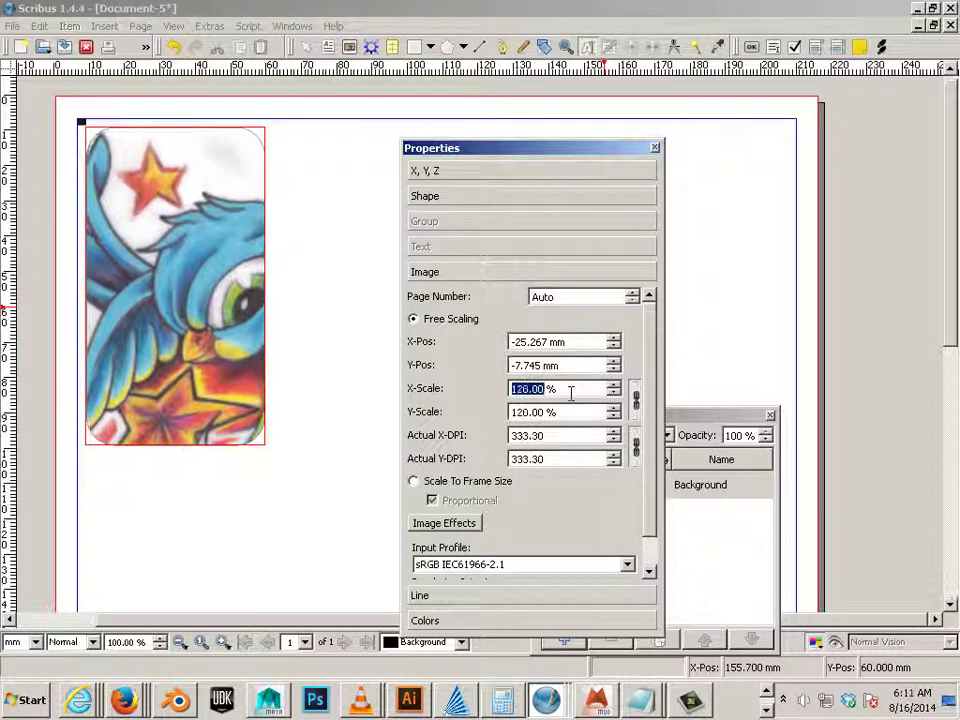
{"action": "scroll", "coordinate": [570, 392], "scroll_direction": "up", "scroll_amount": 5}
{"action": "scroll", "coordinate": [570, 392], "scroll_direction": "up", "scroll_amount": 5}
{"action": "scroll", "coordinate": [570, 392], "scroll_direction": "up", "scroll_amount": 2}
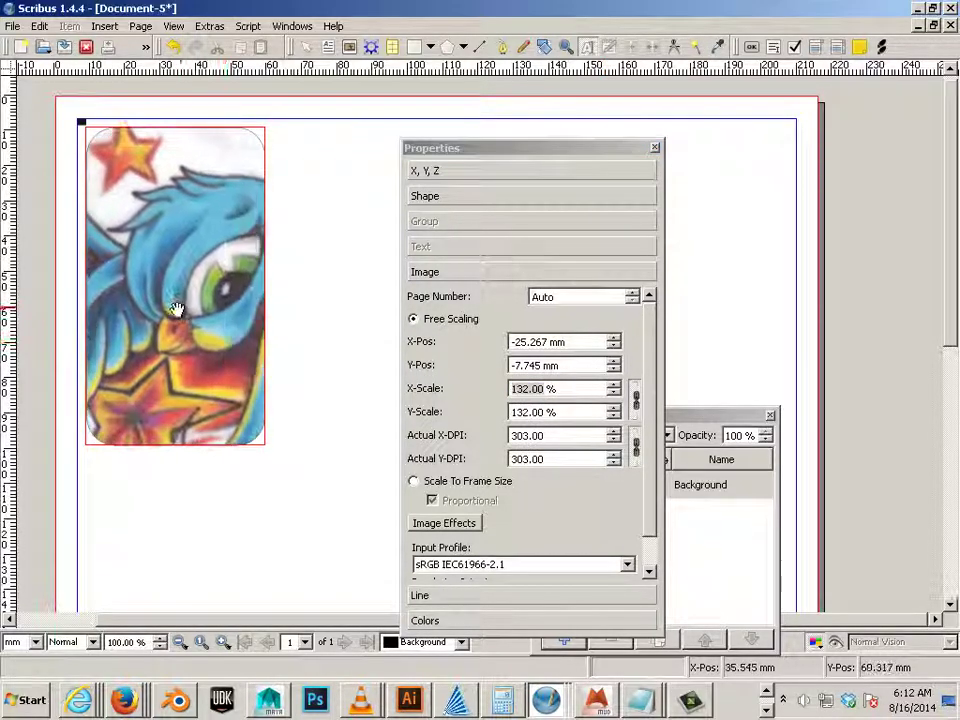
{"action": "left_click_drag", "start_coordinate": [175, 308], "coordinate": [165, 300]}
{"action": "left_click", "coordinate": [328, 347]}
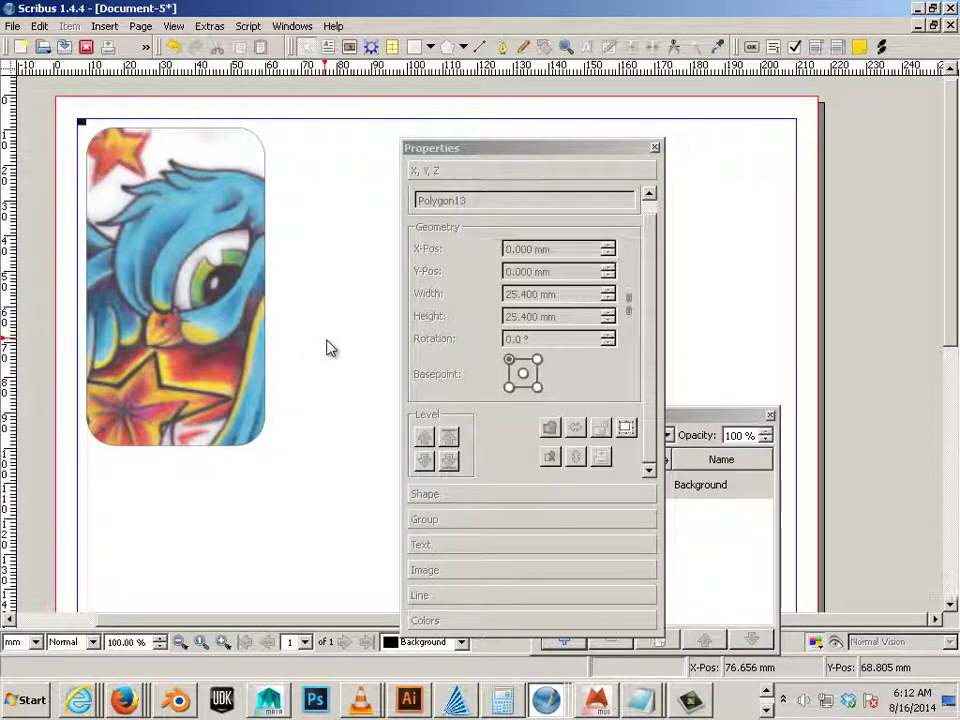
{"action": "left_click", "coordinate": [656, 150]}
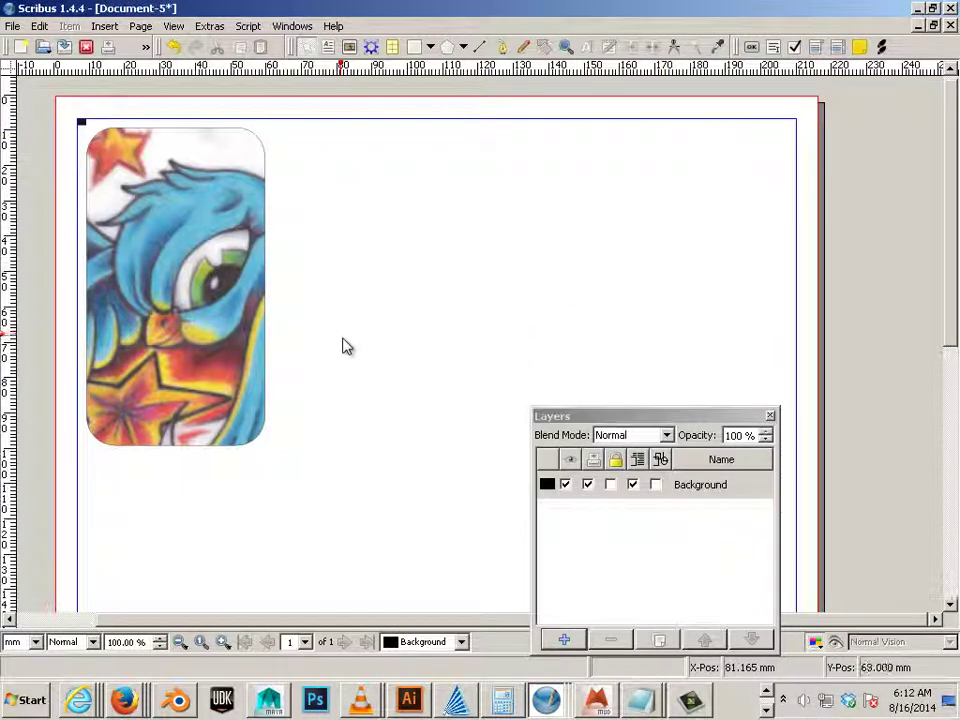
Step: Zoom out, select the bird frame and bring up Item > Multiple Duplicate
{"action": "key", "text": "ctrl+minus"}
{"action": "left_click", "coordinate": [175, 235]}
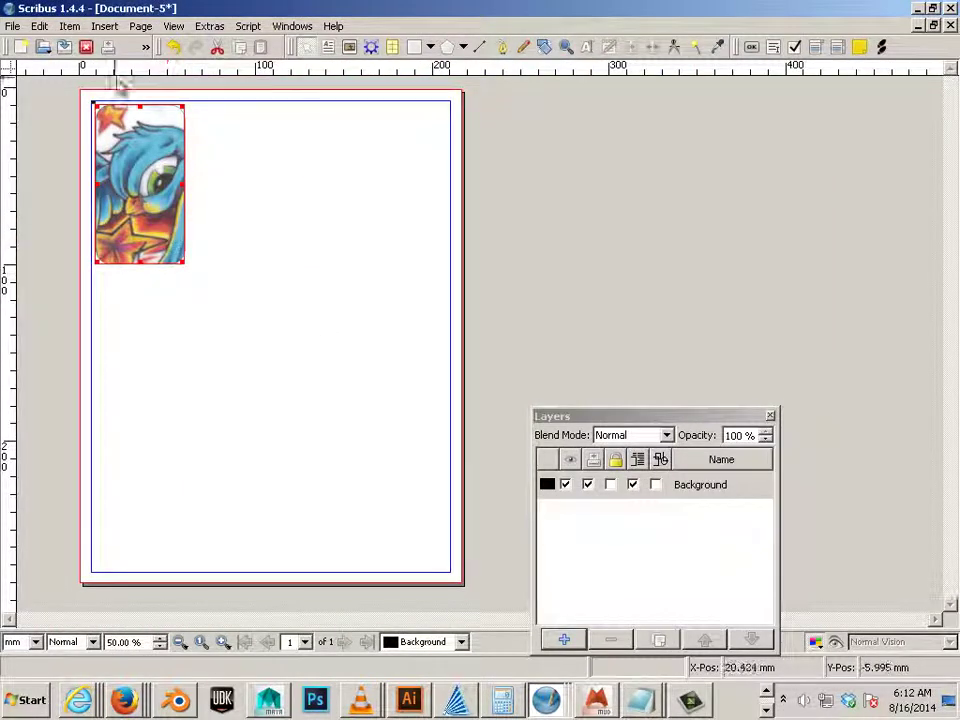
{"action": "left_click", "coordinate": [70, 27]}
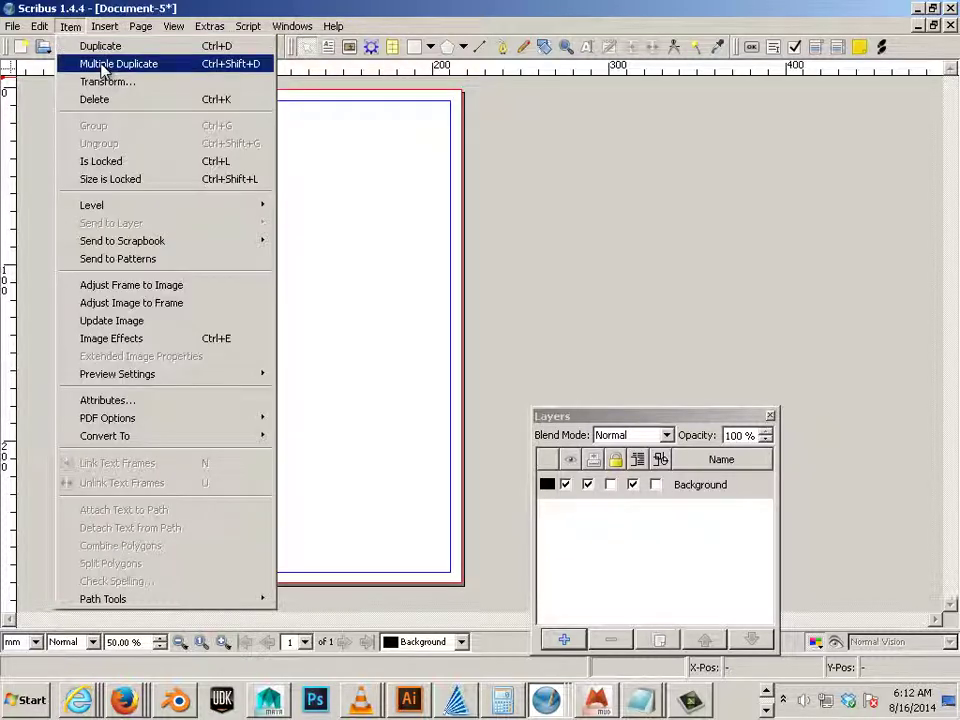
{"action": "left_click", "coordinate": [102, 66]}
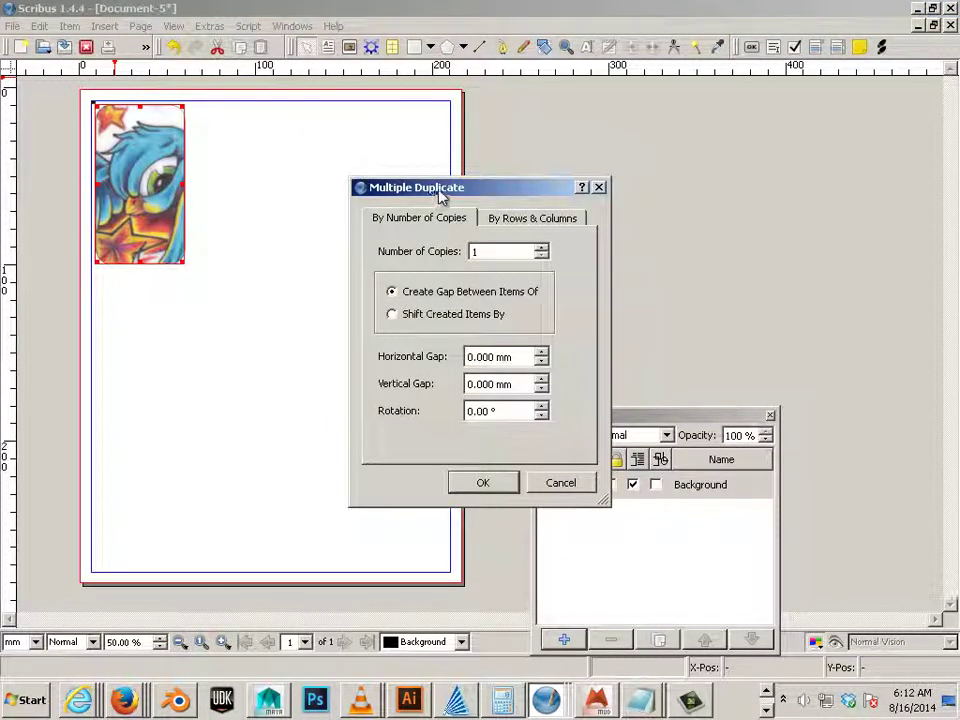
{"action": "left_click_drag", "start_coordinate": [441, 189], "coordinate": [620, 163]}
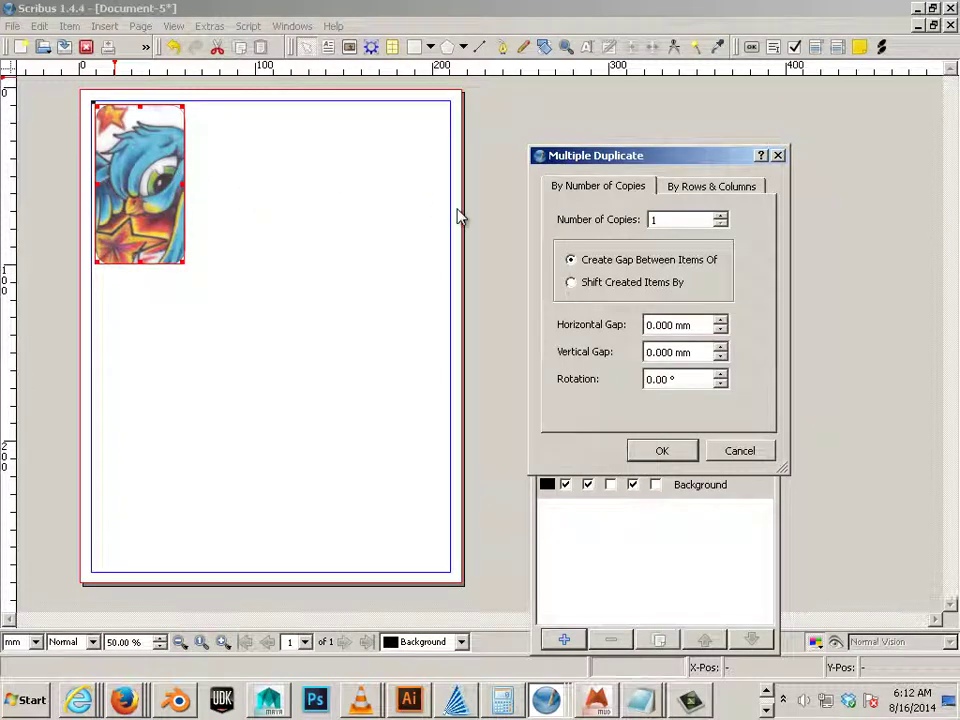
Step: Enter 4 rows, 4 columns and 2.5 mm horizontal and vertical gaps under Rows & Columns
{"action": "left_click", "coordinate": [715, 190]}
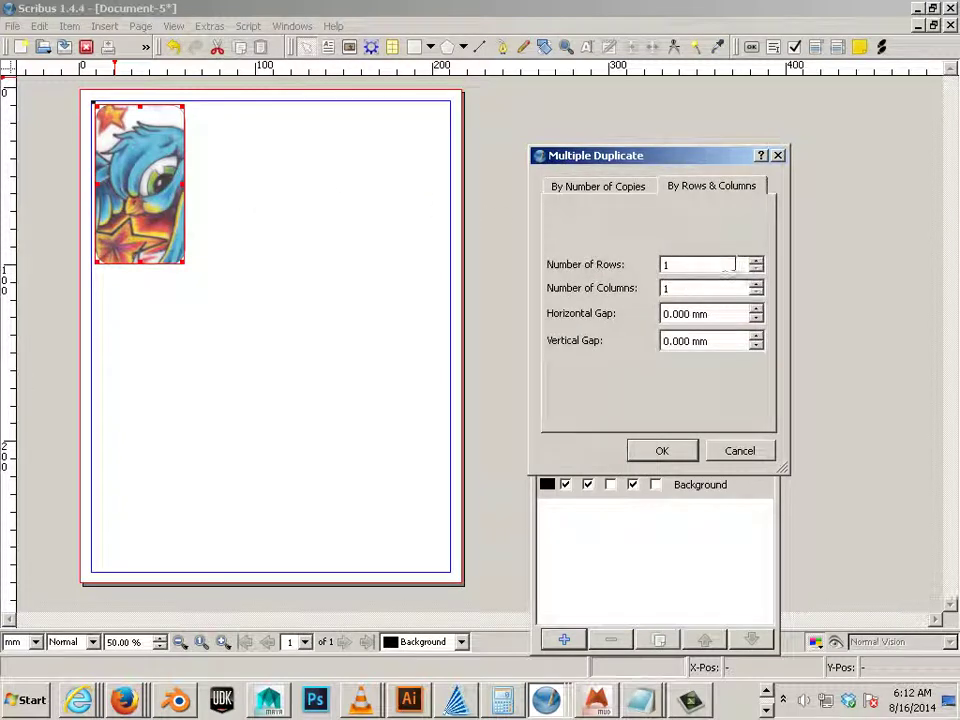
{"action": "type", "text": "4"}
{"action": "key", "text": "Tab"}
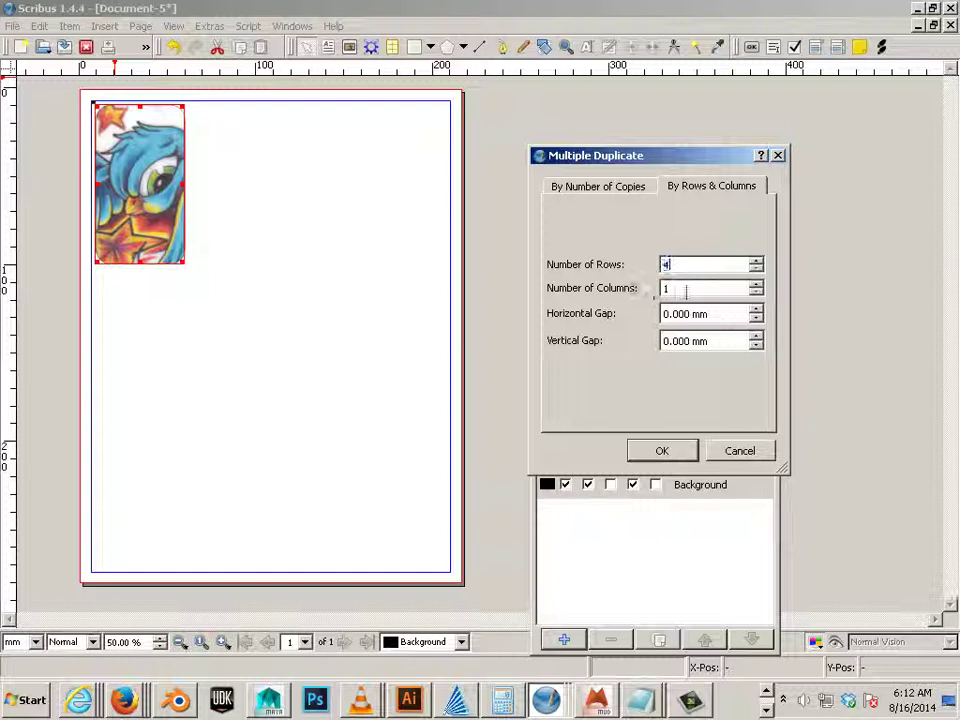
{"action": "type", "text": "4"}
{"action": "left_click_drag", "start_coordinate": [707, 314], "coordinate": [651, 319]}
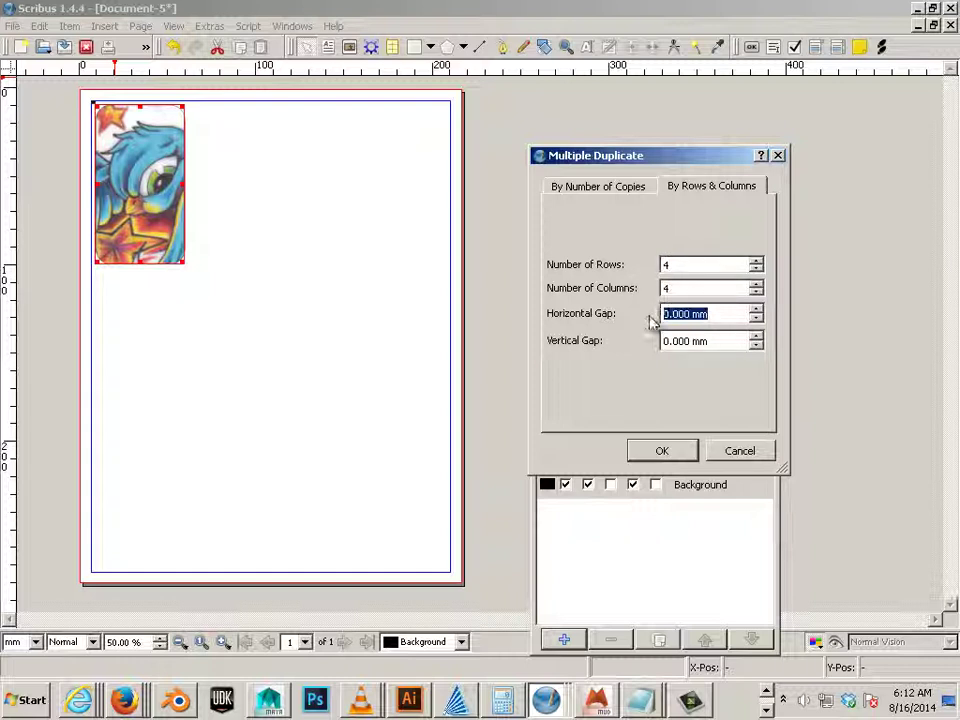
{"action": "type", "text": ".5"}
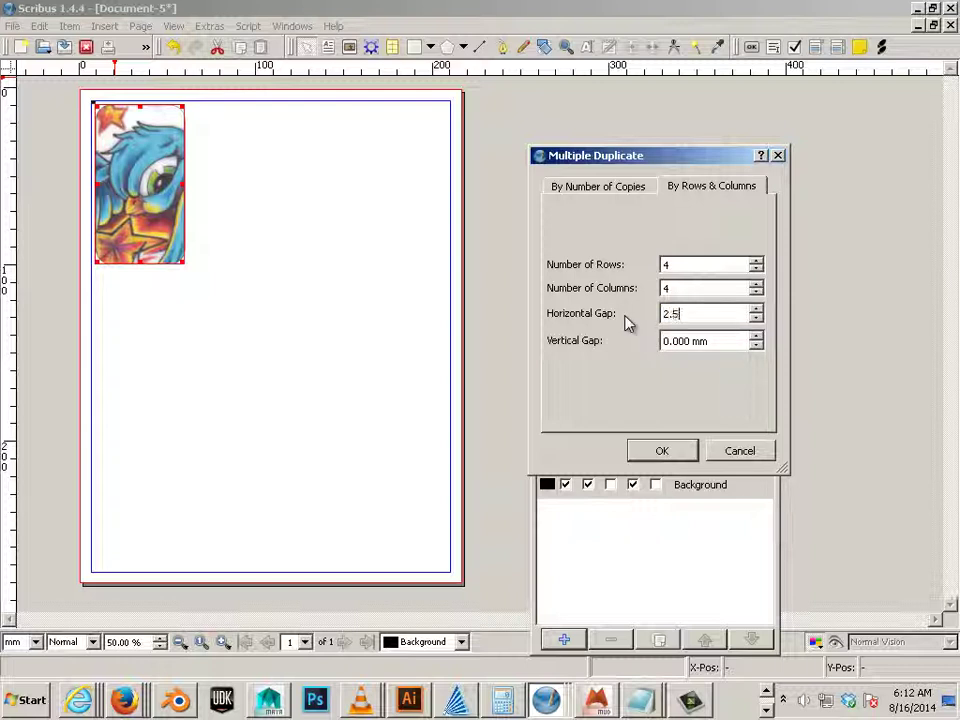
{"action": "left_click_drag", "start_coordinate": [715, 340], "coordinate": [647, 343]}
{"action": "type", "text": "2.5"}
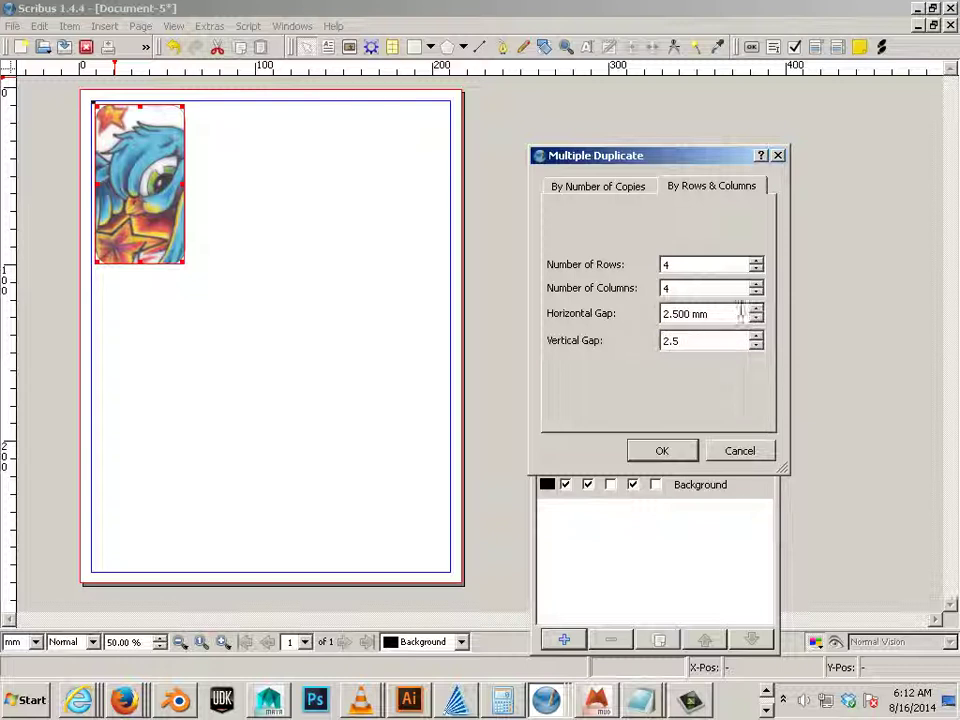
{"action": "left_click", "coordinate": [710, 314]}
Step: Create the 4×4 copies and undo the extra row placed below the page
{"action": "left_click", "coordinate": [648, 453]}
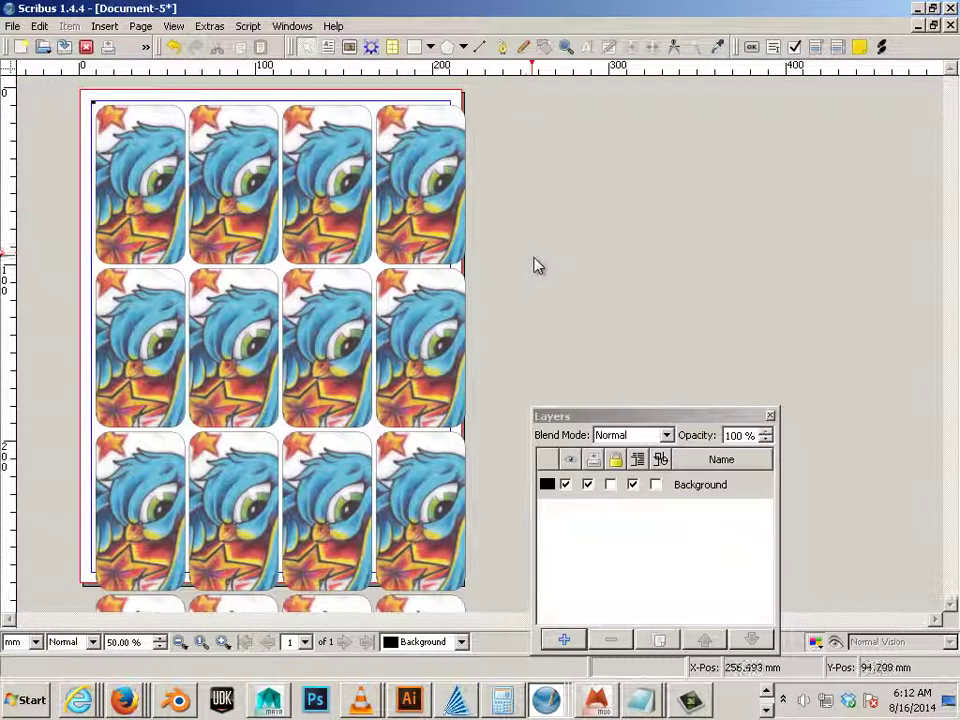
{"action": "scroll", "coordinate": [535, 265], "scroll_direction": "down", "scroll_amount": 1}
{"action": "scroll", "coordinate": [535, 265], "scroll_direction": "up", "scroll_amount": 1}
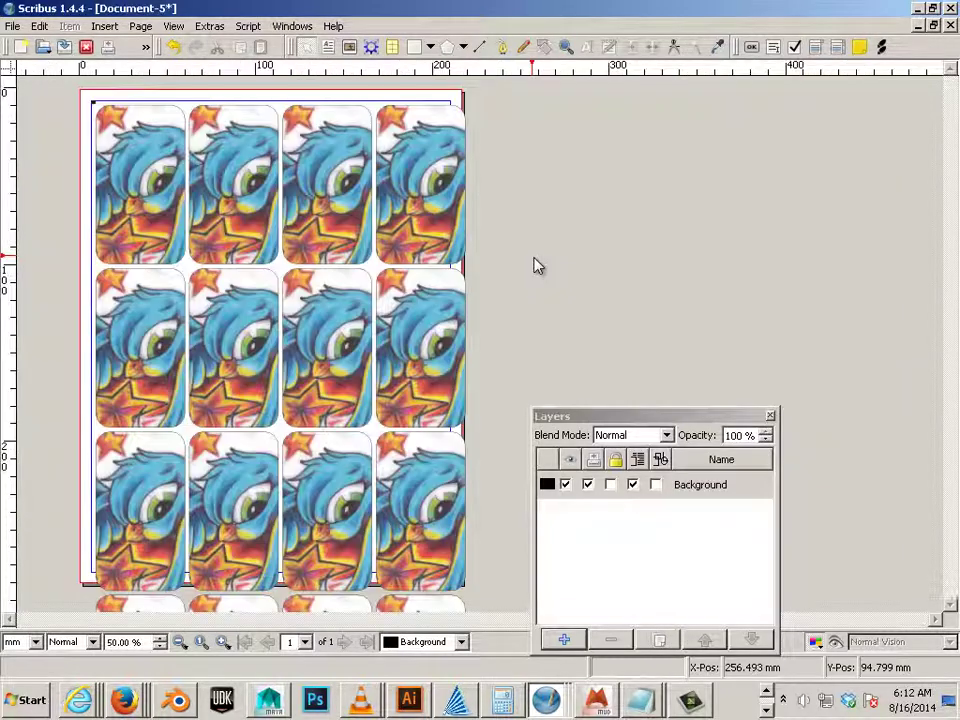
{"action": "scroll", "coordinate": [538, 268], "scroll_direction": "down", "scroll_amount": 1}
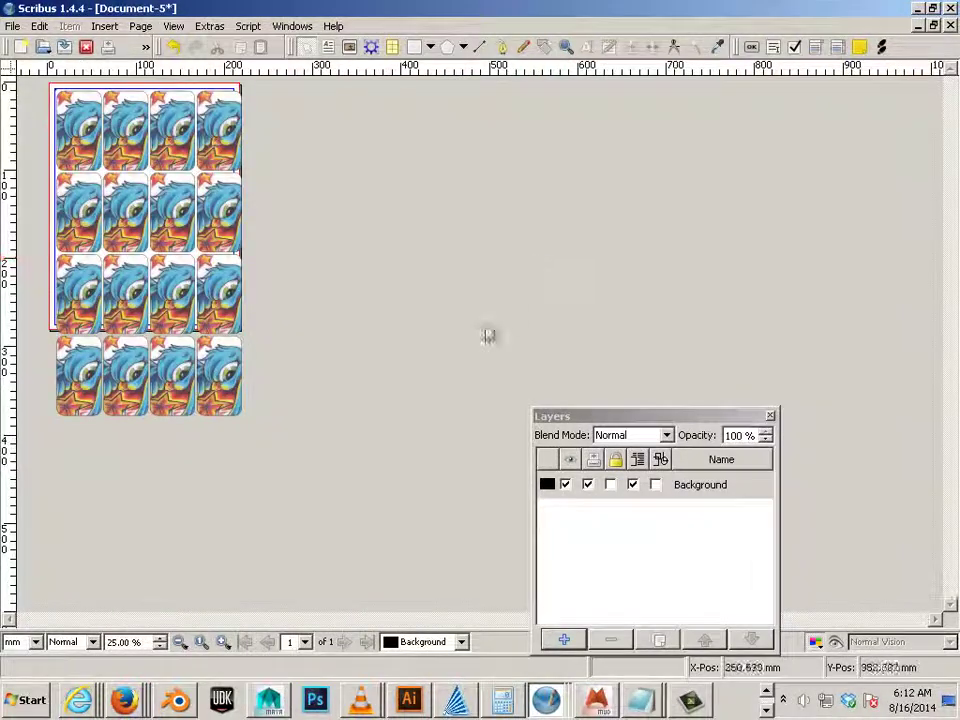
{"action": "left_click", "coordinate": [213, 397]}
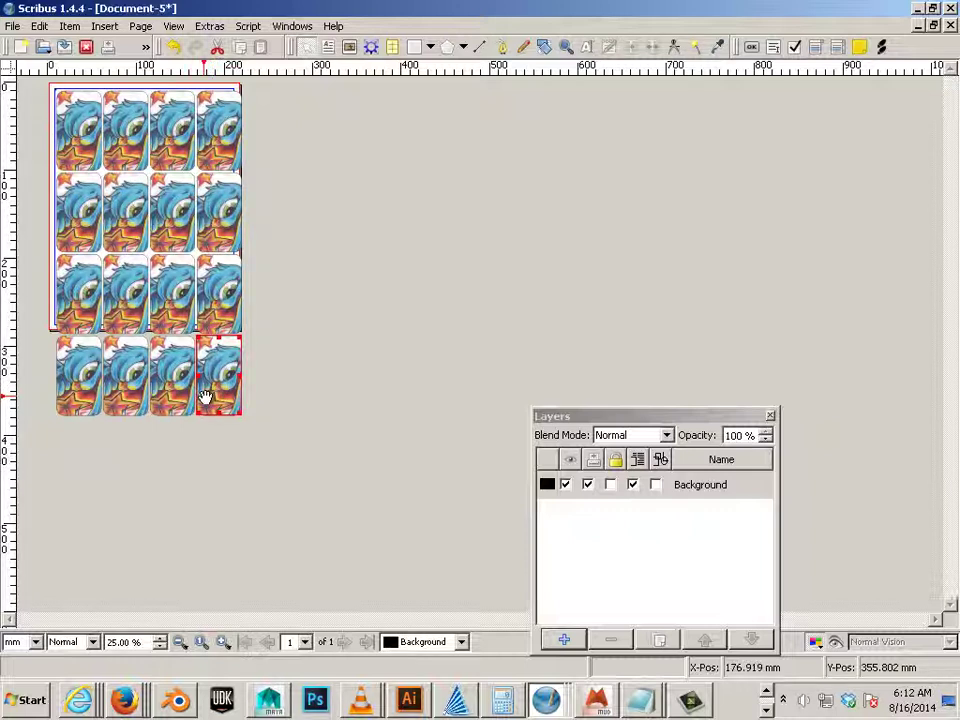
{"action": "key", "text": "ctrl+z"}
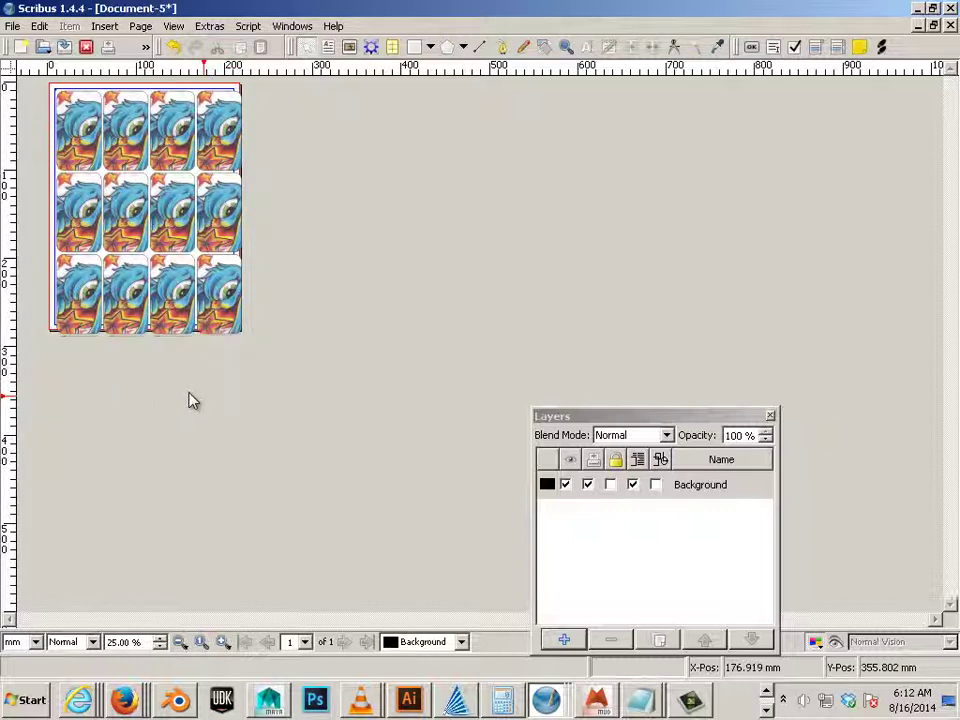
Step: Delete all four bird frames in the bottom row on the page
{"action": "left_click", "coordinate": [220, 318]}
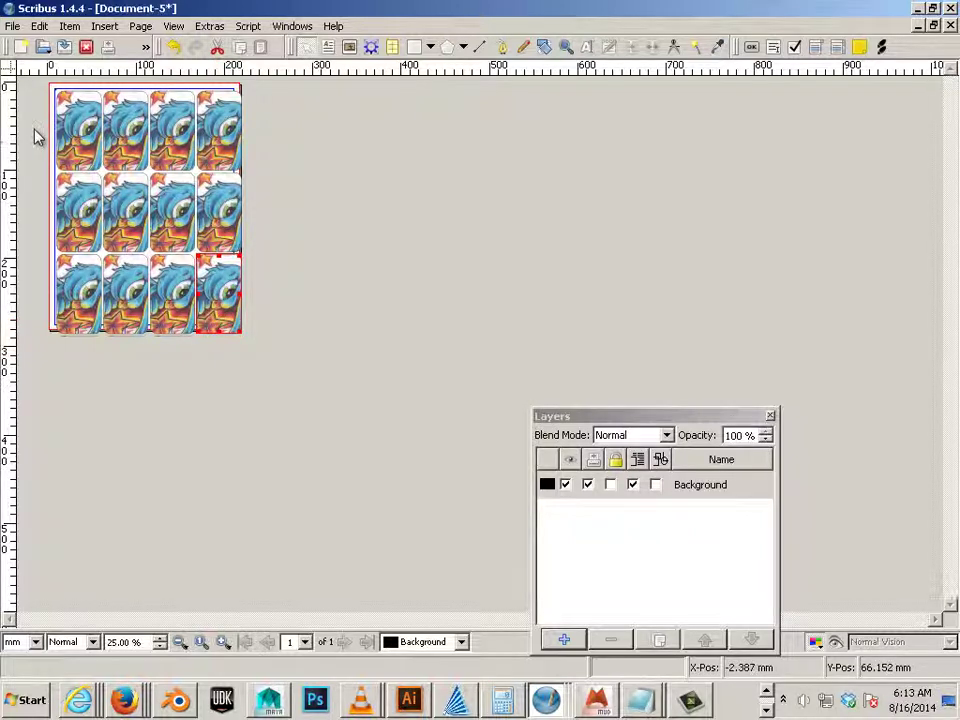
{"action": "key", "text": "Delete"}
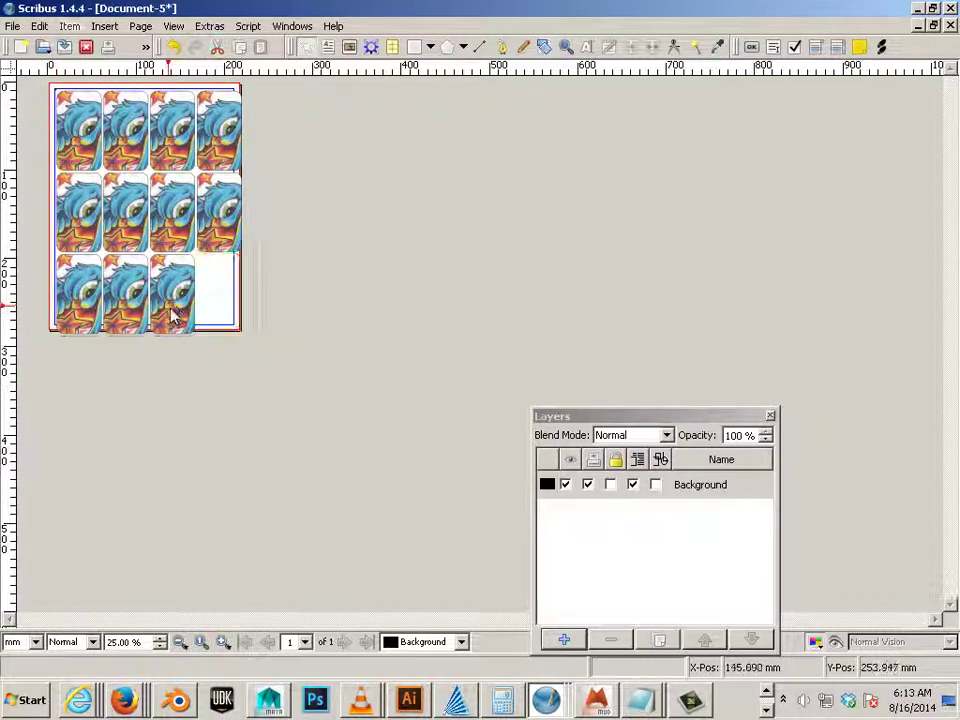
{"action": "left_click", "coordinate": [172, 300]}
{"action": "key", "text": "Delete"}
{"action": "left_click", "coordinate": [125, 300]}
{"action": "key", "text": "Delete"}
{"action": "left_click", "coordinate": [72, 308]}
{"action": "key", "text": "Delete"}
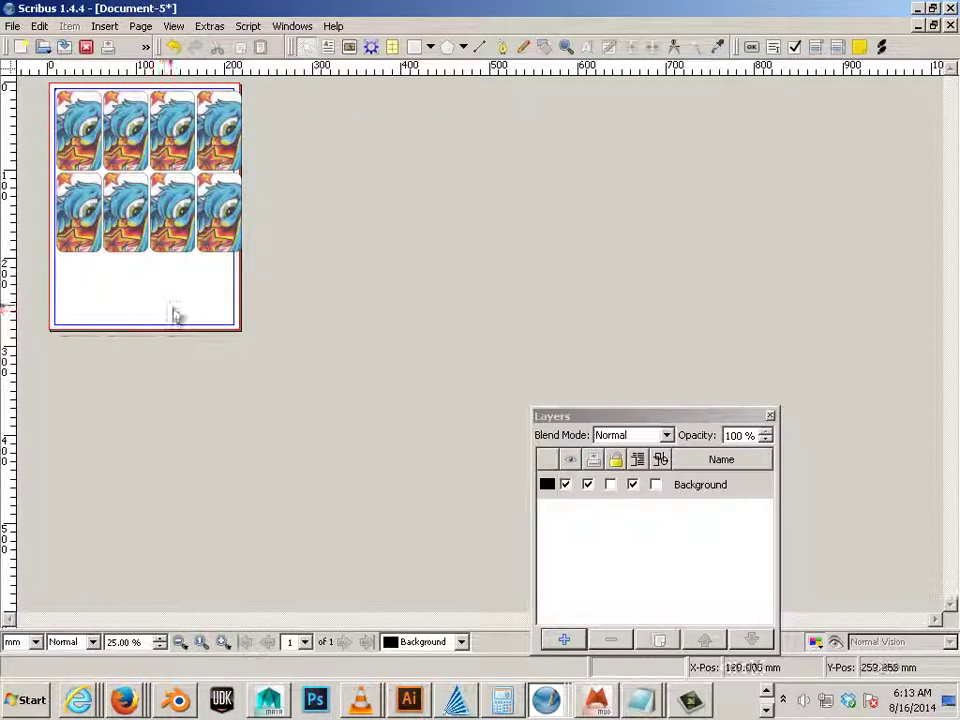
Step: Delete the rightmost bird frame from each of the top two rows
{"action": "left_click", "coordinate": [220, 220]}
{"action": "key", "text": "Delete"}
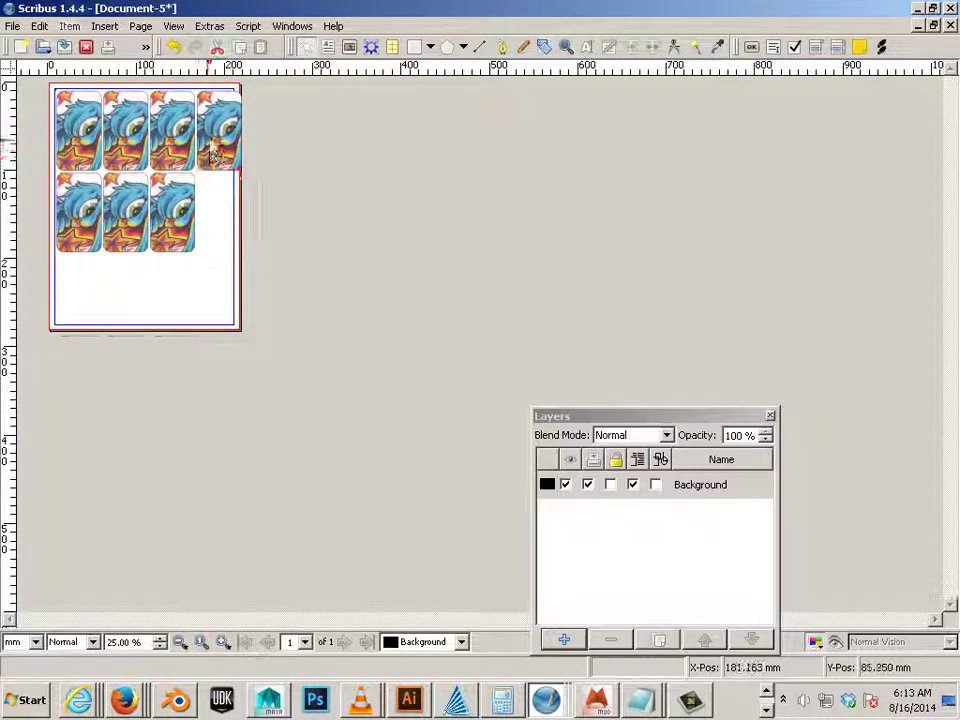
{"action": "left_click", "coordinate": [213, 155]}
{"action": "key", "text": "Delete"}
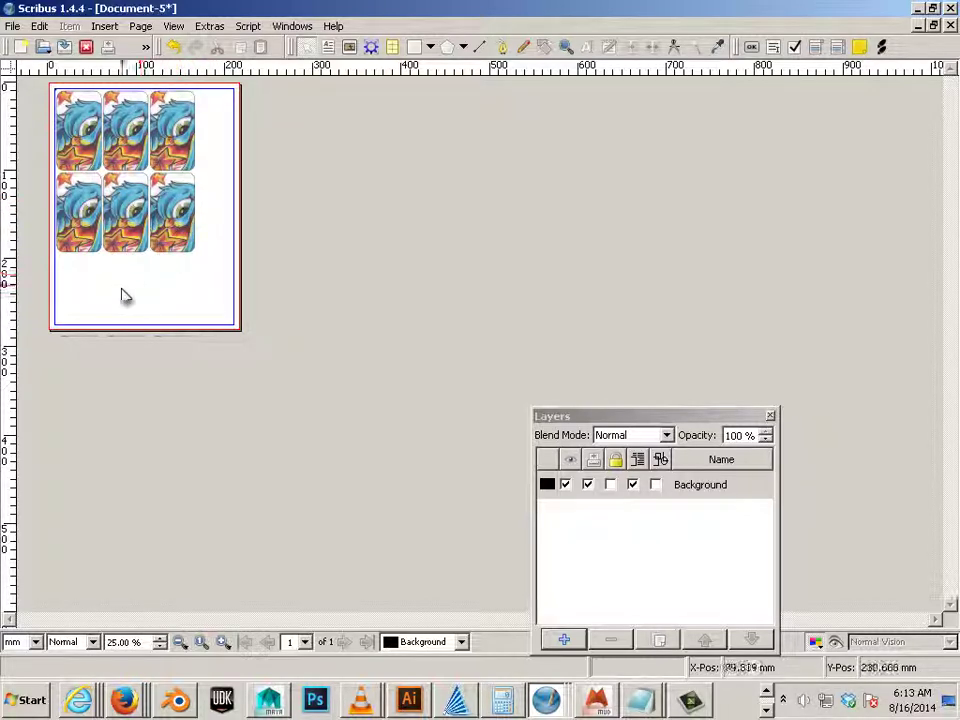
Step: Check the grid up close, then delete the three leftover cards below the page
{"action": "scroll", "coordinate": [110, 298], "scroll_direction": "up", "scroll_amount": 1, "text": "ctrl"}
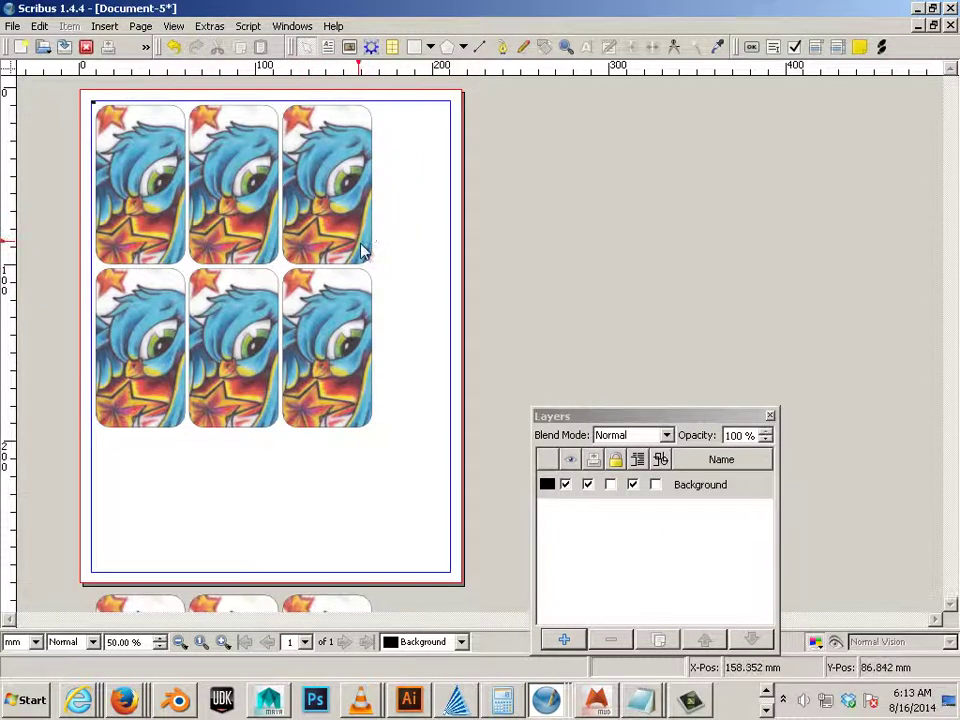
{"action": "scroll", "coordinate": [296, 215], "scroll_direction": "up", "scroll_amount": 1, "text": "ctrl"}
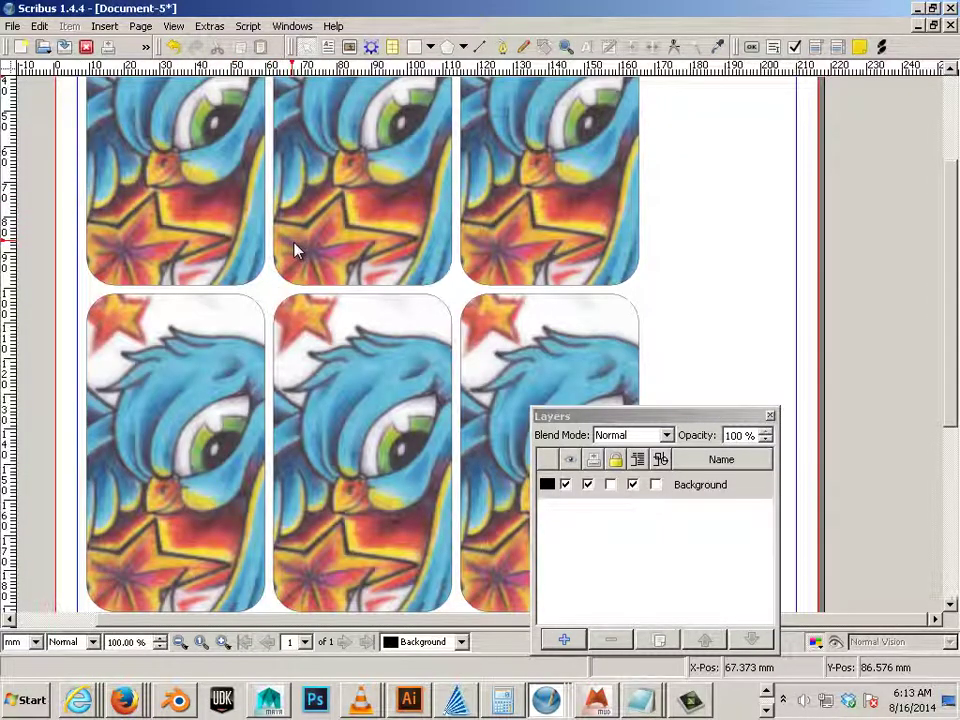
{"action": "scroll", "coordinate": [296, 251], "scroll_direction": "down", "scroll_amount": 1, "text": "ctrl"}
{"action": "scroll", "coordinate": [292, 252], "scroll_direction": "down", "scroll_amount": 1, "text": "ctrl"}
{"action": "scroll", "coordinate": [270, 256], "scroll_direction": "up", "scroll_amount": 1, "text": "ctrl"}
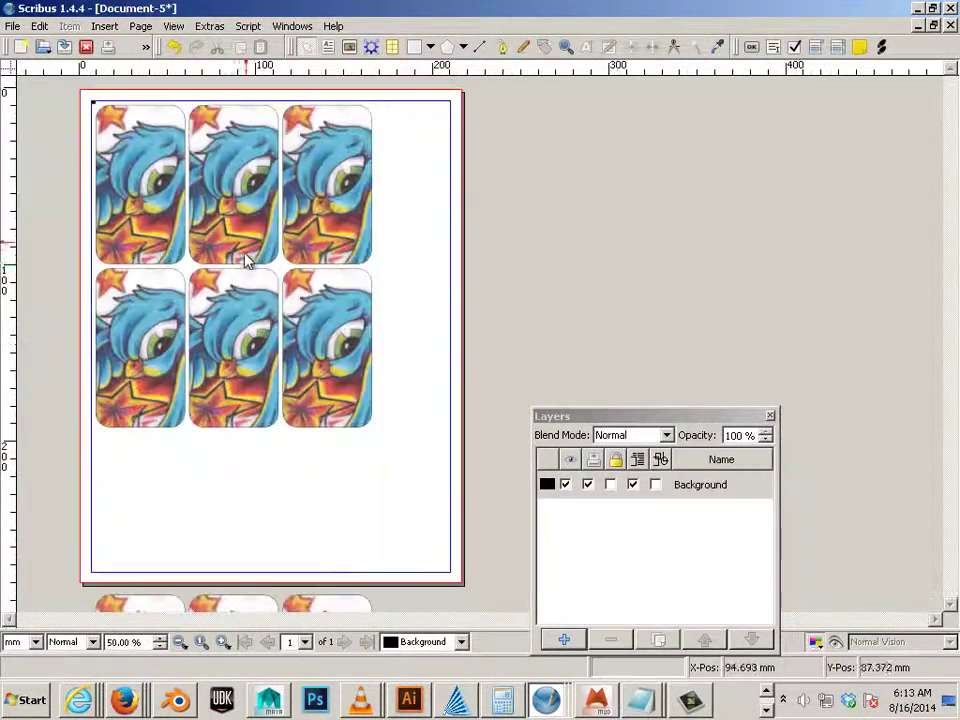
{"action": "scroll", "coordinate": [248, 262], "scroll_direction": "down", "scroll_amount": 1, "text": "ctrl"}
{"action": "left_click", "coordinate": [155, 392]}
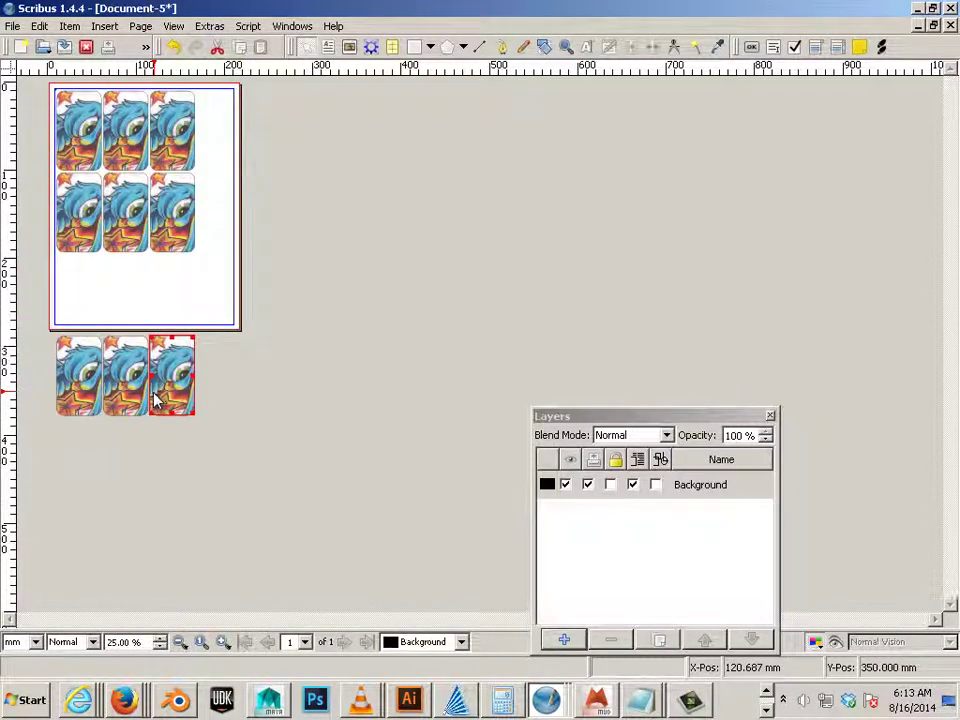
{"action": "key", "text": "Delete"}
{"action": "left_click", "coordinate": [120, 380]}
{"action": "key", "text": "Delete"}
{"action": "left_click", "coordinate": [78, 380]}
{"action": "key", "text": "Delete"}
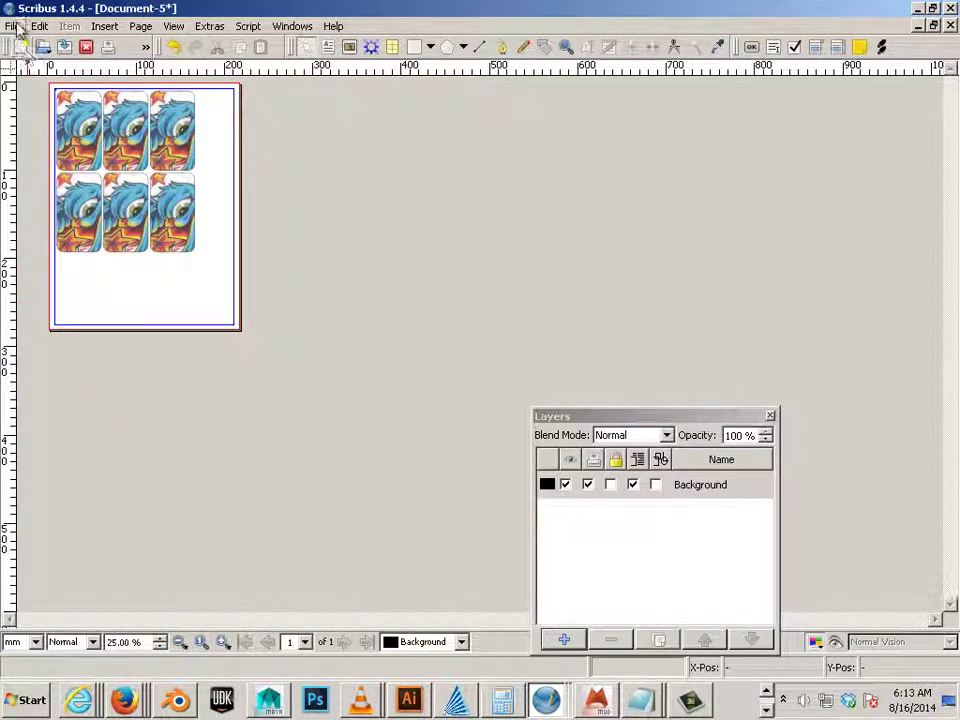
Step: Start Save as PDF and rename the output from tattoo flash laser cut.pdf to tattoo flash laser cut2.pdf
{"action": "left_click", "coordinate": [16, 27]}
{"action": "mouse_move", "coordinate": [41, 270]}
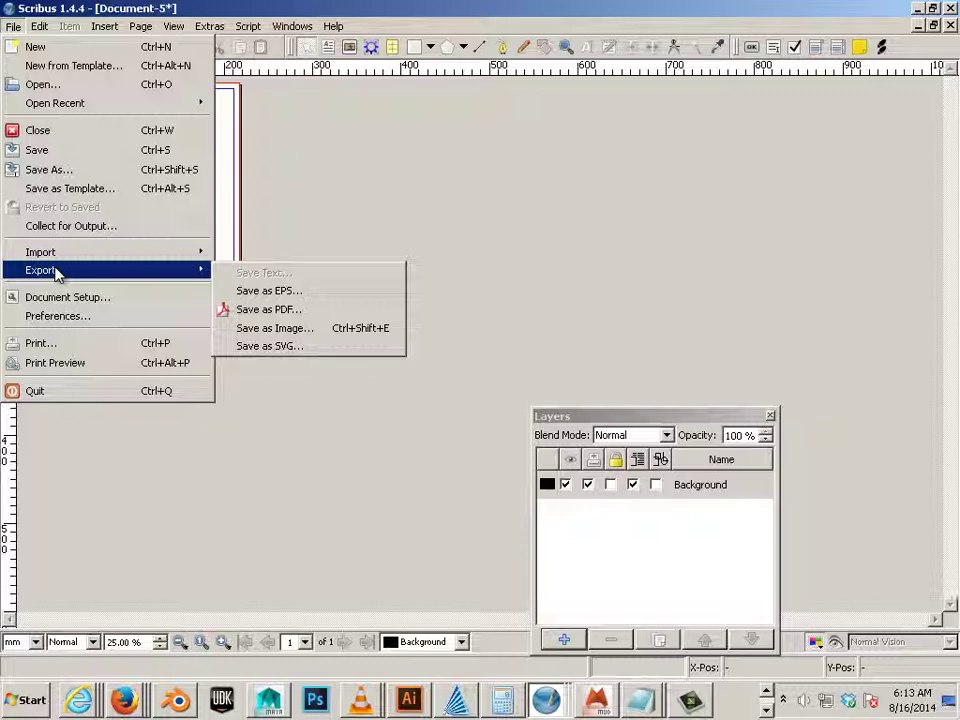
{"action": "left_click", "coordinate": [250, 310]}
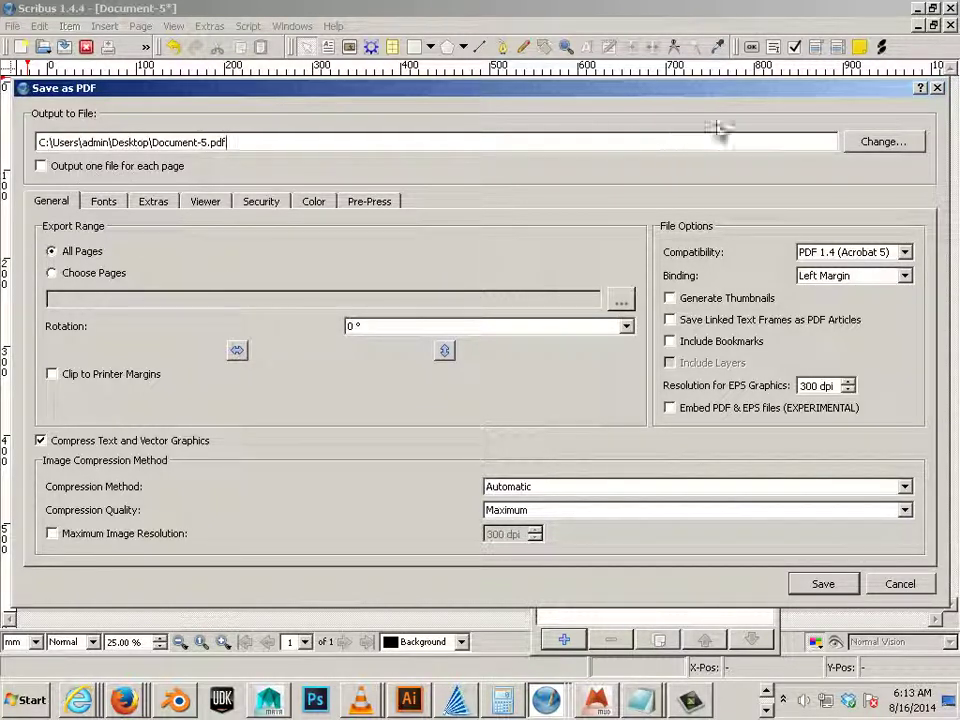
{"action": "left_click", "coordinate": [886, 145]}
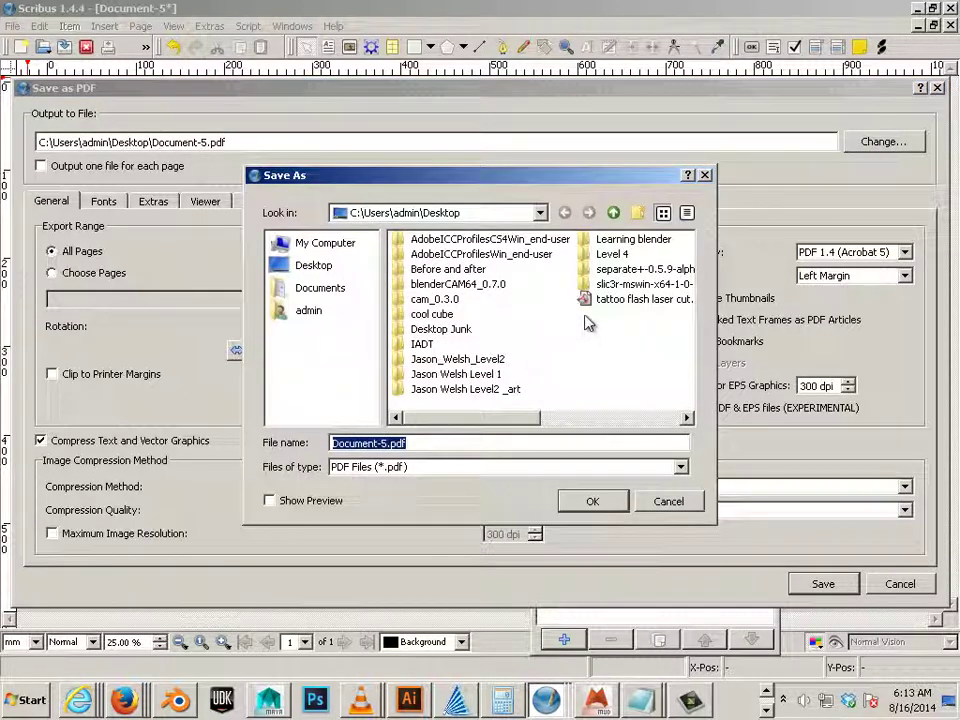
{"action": "left_click", "coordinate": [605, 303]}
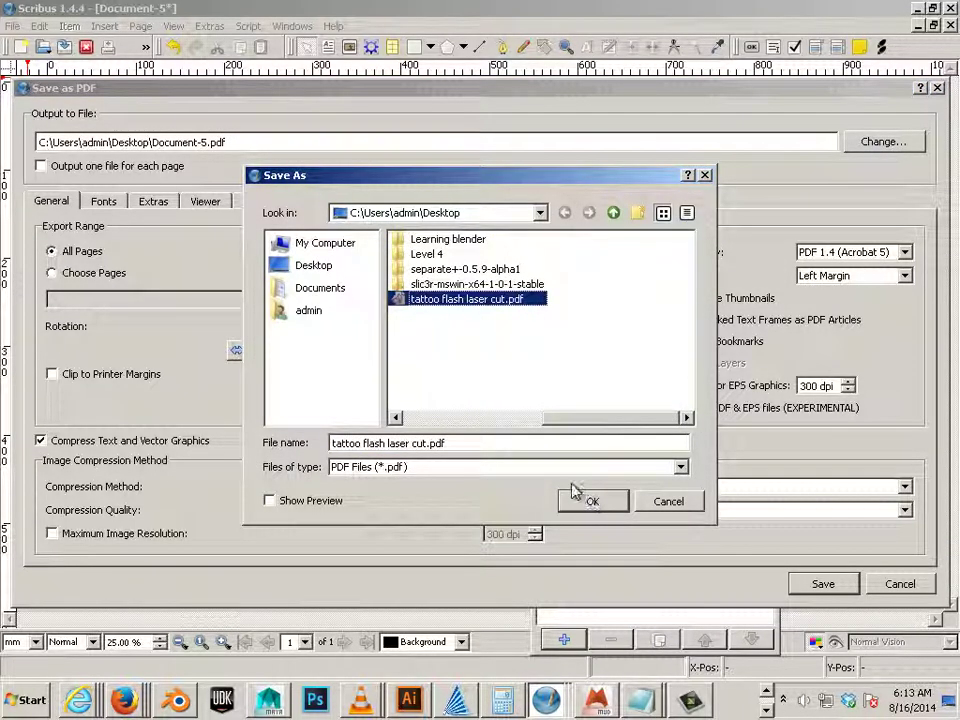
{"action": "left_click", "coordinate": [432, 446]}
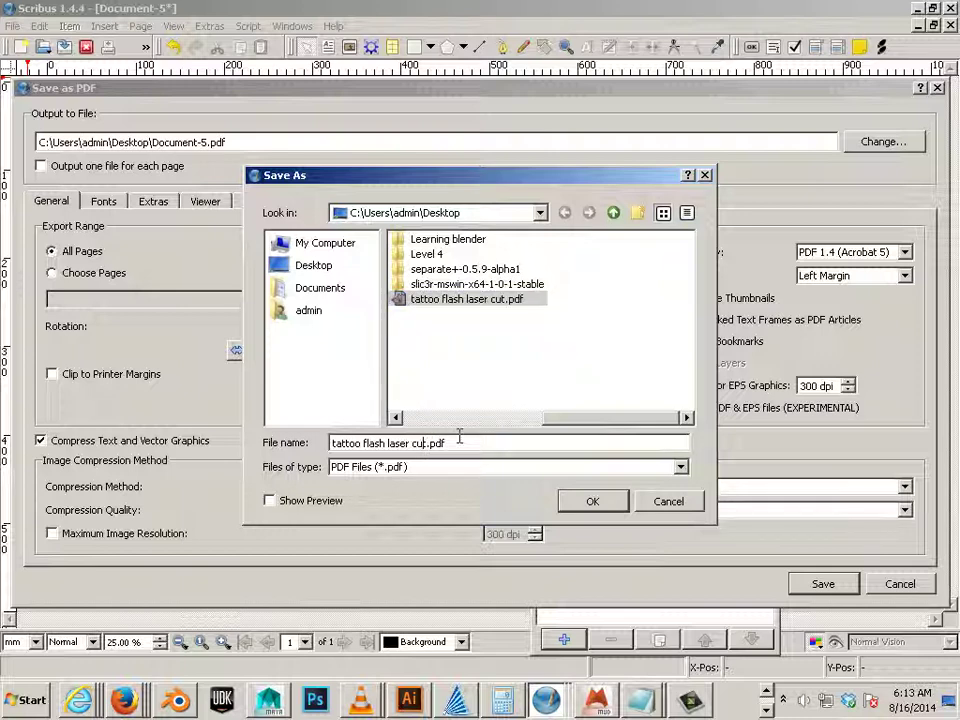
{"action": "type", "text": "2"}
{"action": "left_click", "coordinate": [592, 501]}
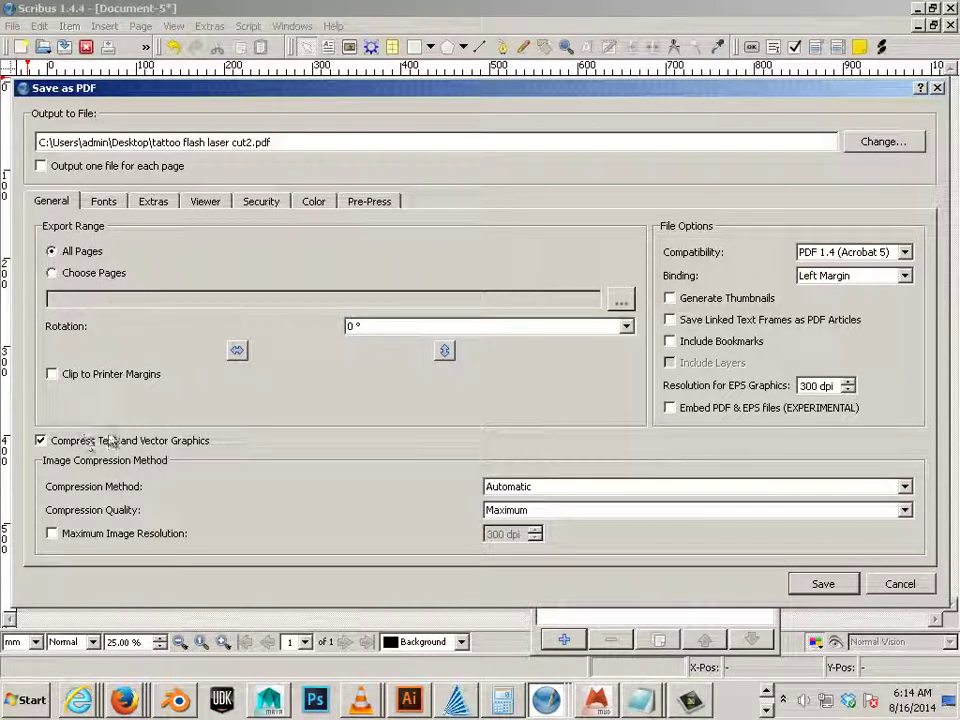
Step: Review the Fonts, Extras, Viewer, Security, Color and Pre-Press tabs, then save the PDF
{"action": "left_click", "coordinate": [112, 202]}
{"action": "left_click", "coordinate": [152, 203]}
{"action": "left_click", "coordinate": [205, 202]}
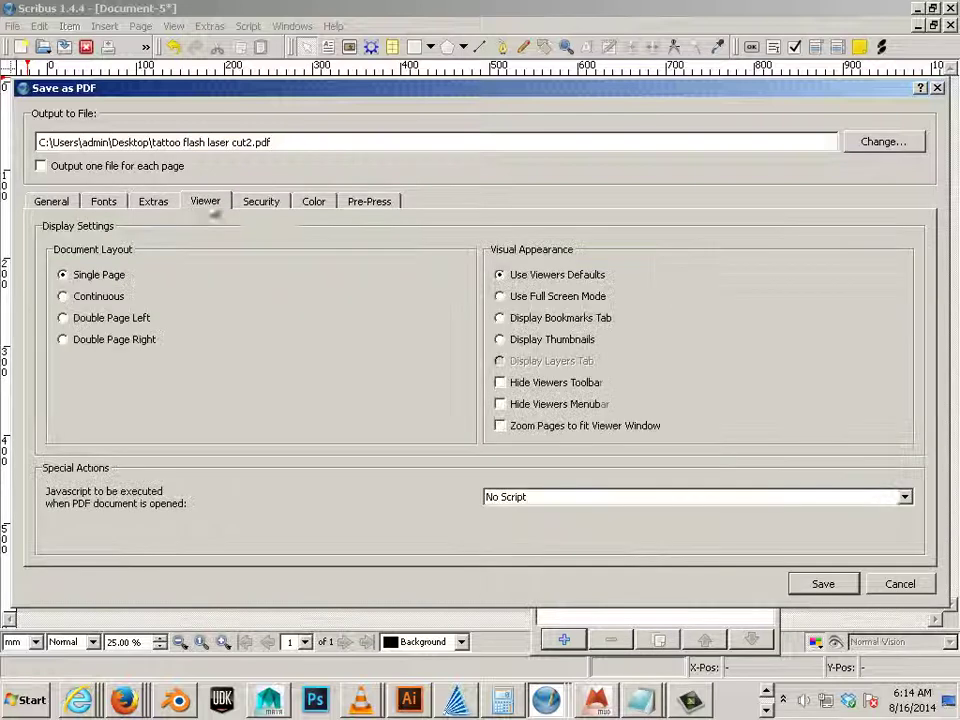
{"action": "left_click", "coordinate": [255, 203]}
{"action": "left_click", "coordinate": [308, 203]}
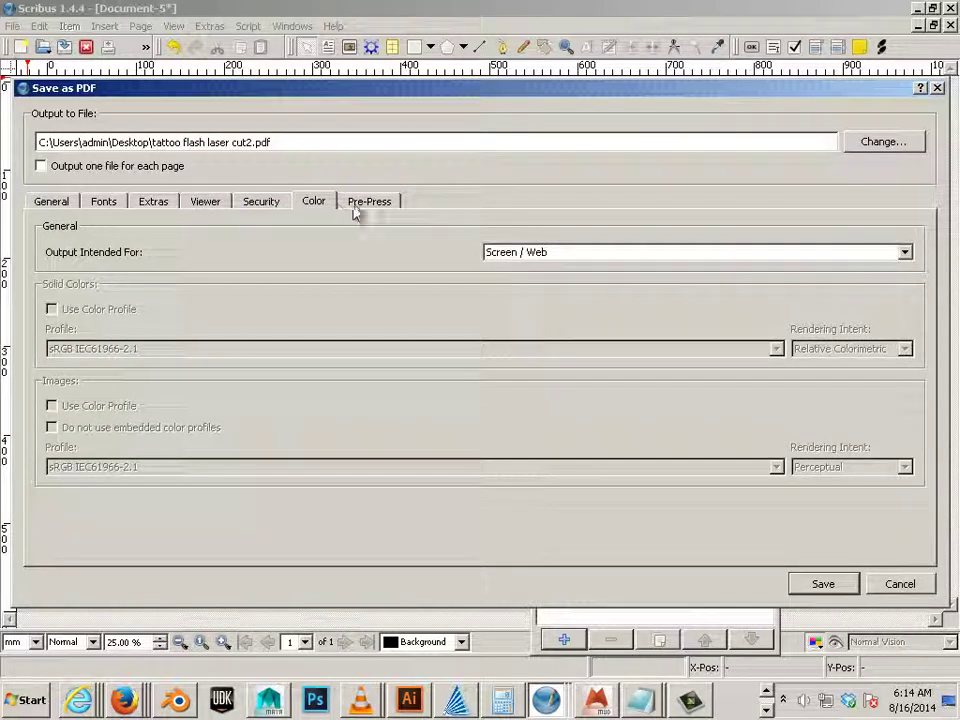
{"action": "left_click", "coordinate": [358, 204]}
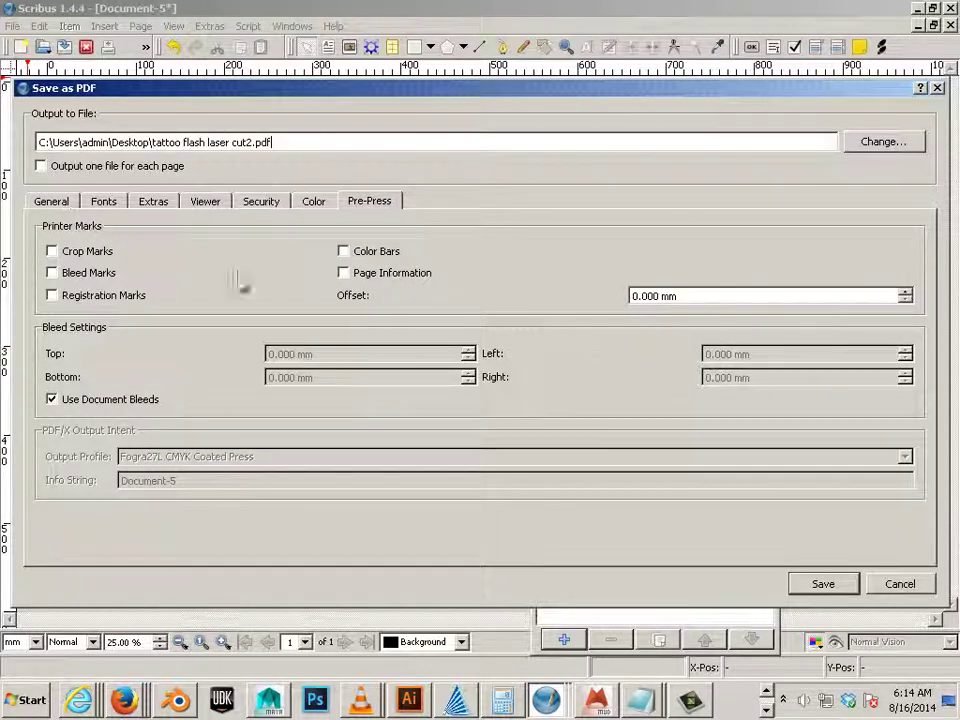
{"action": "left_click", "coordinate": [818, 584]}
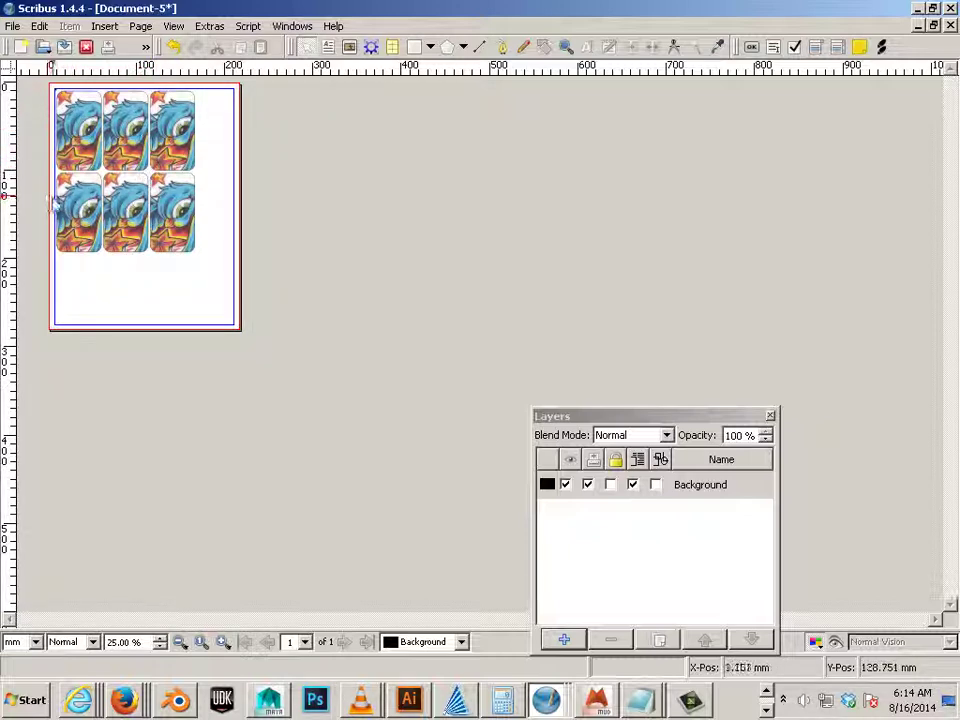
{"action": "scroll", "coordinate": [49, 203], "scroll_direction": "up", "scroll_amount": 5}
{"action": "scroll", "coordinate": [49, 203], "scroll_direction": "down", "scroll_amount": 3}
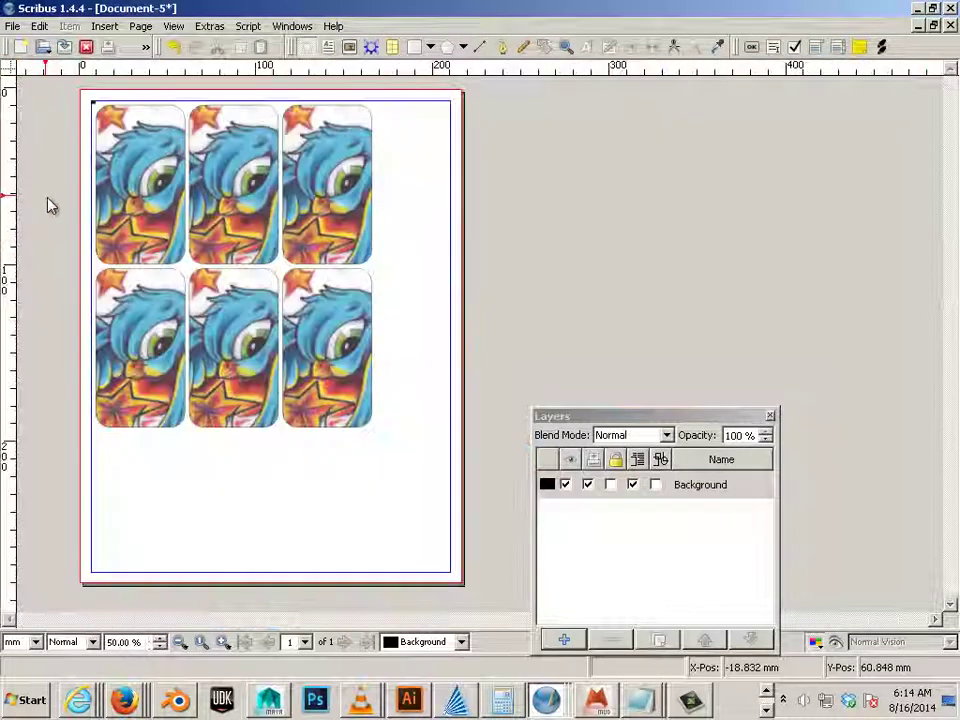
{"action": "left_click", "coordinate": [110, 188]}
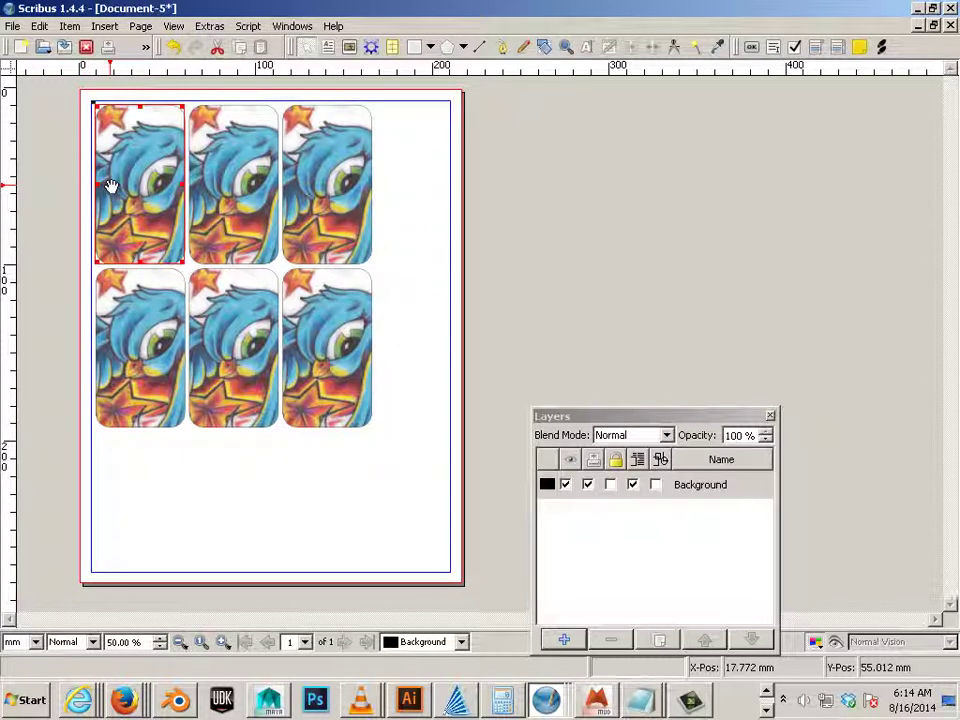